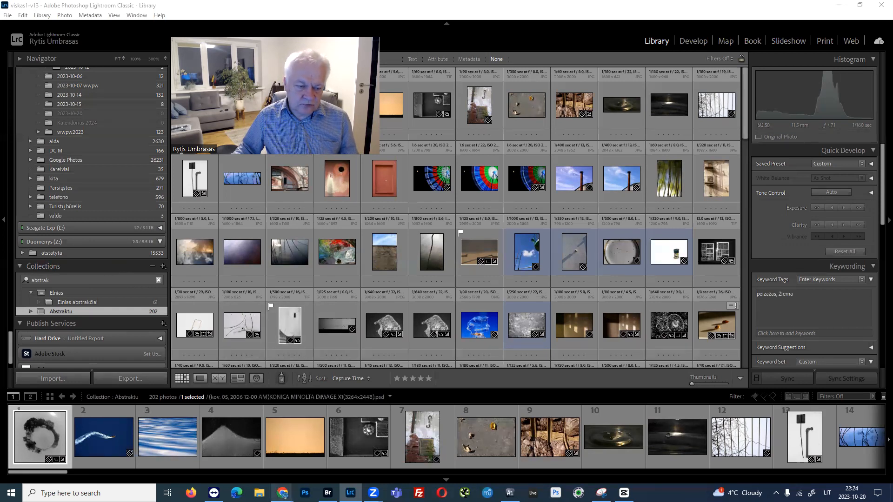
Switch to Chrome and download 2024 English Monday.zip, A4 - A3 Ligthroom Templates.zip and Lightroom Templates.zip from the LR Calendar Templates page.
mouse_move(282, 493)
click(364, 458)
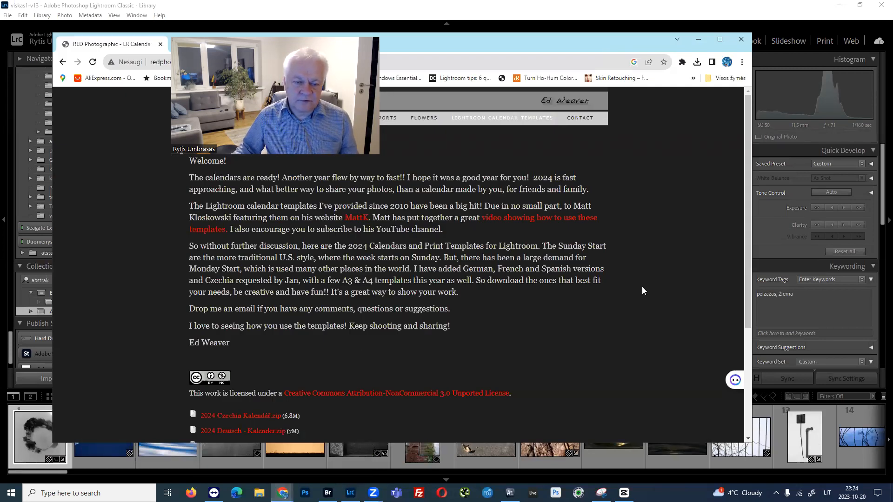
double_click(698, 48)
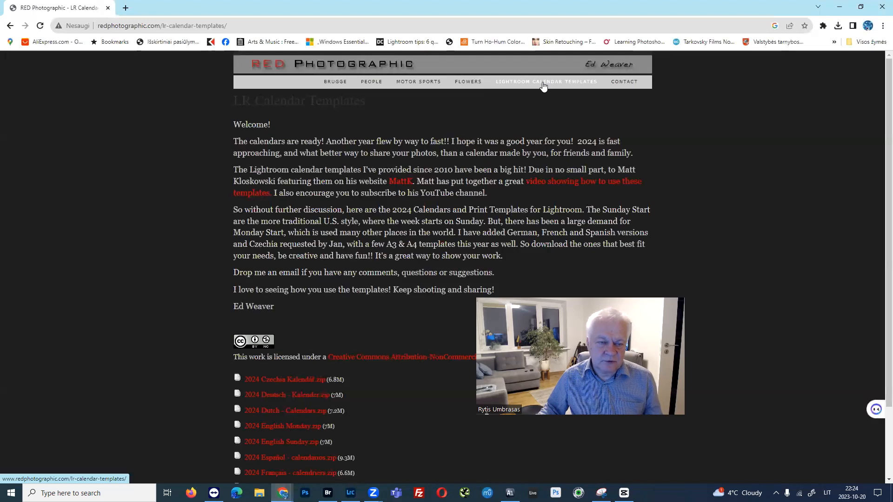
scroll(326, 154, down, 2)
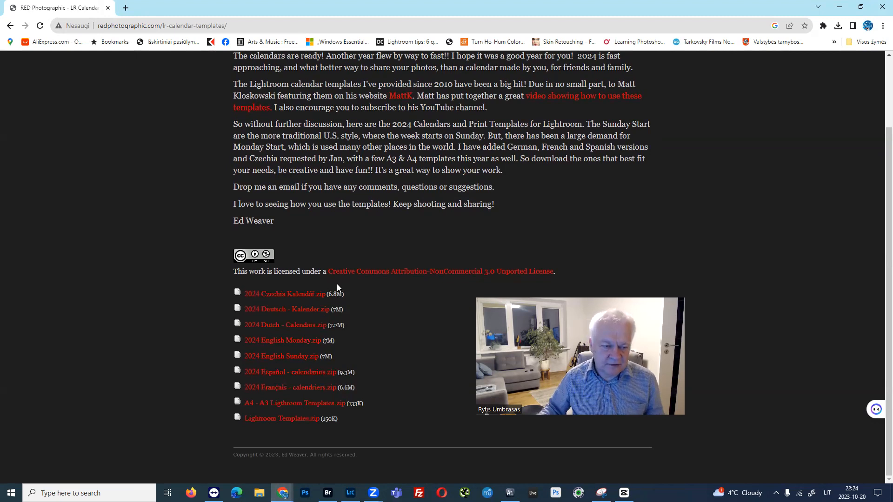
click(296, 347)
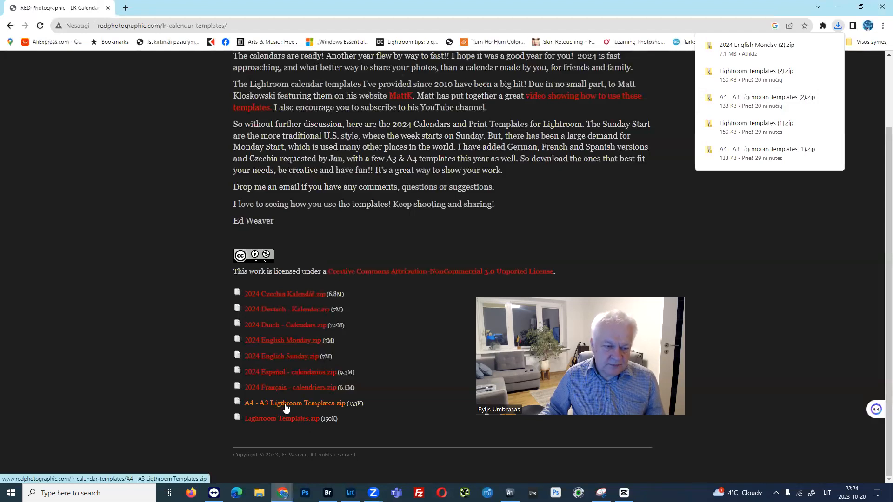
click(309, 406)
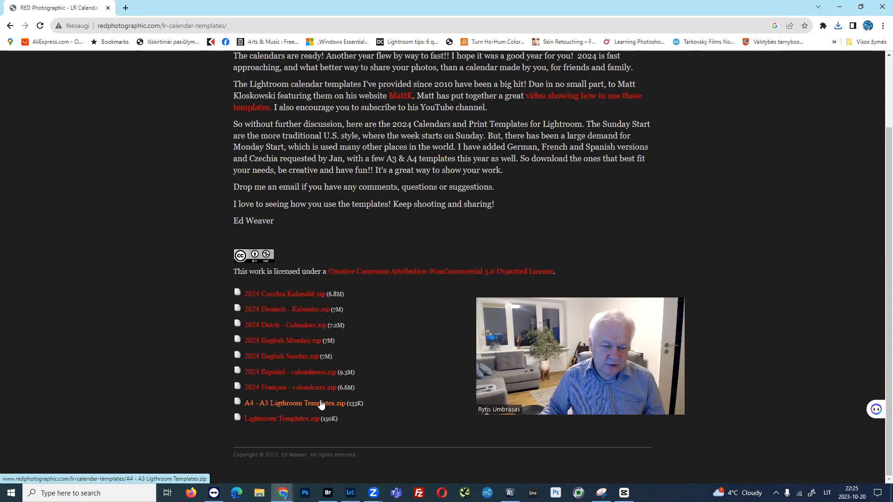
click(292, 421)
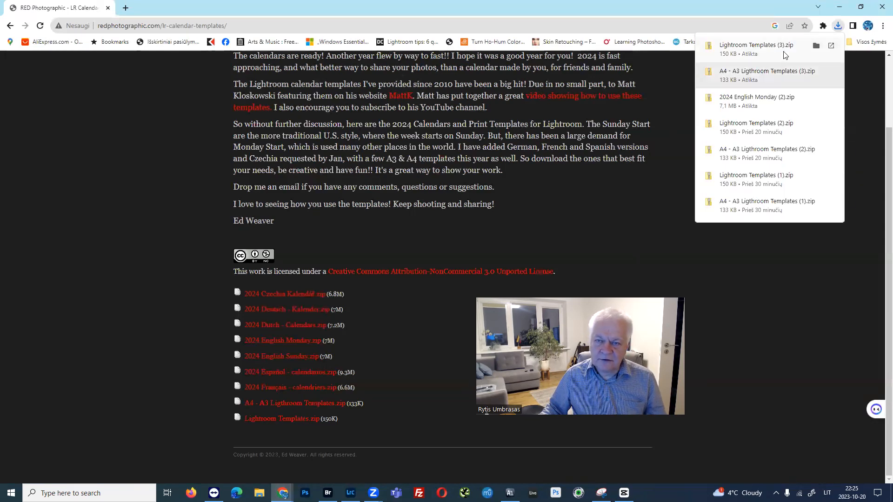
Extract the downloaded Lightroom Templates (3).zip into its default folder in Downloads and close the folder windows.
click(816, 45)
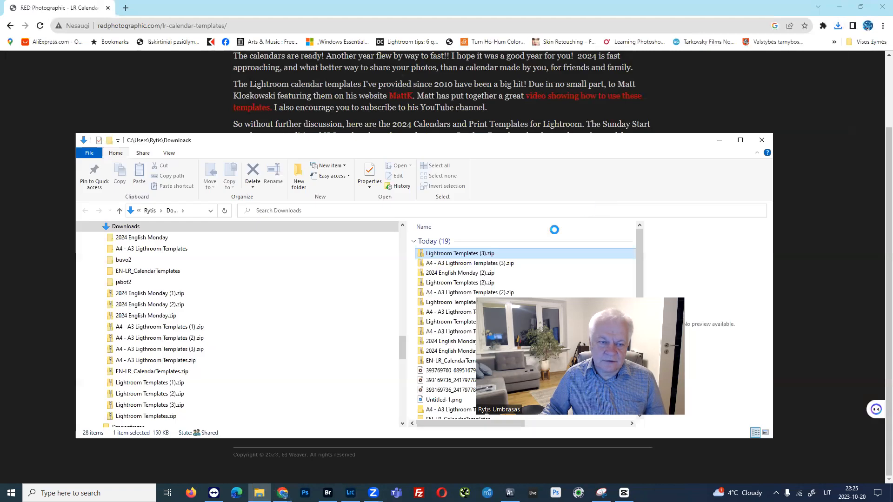
right_click(468, 255)
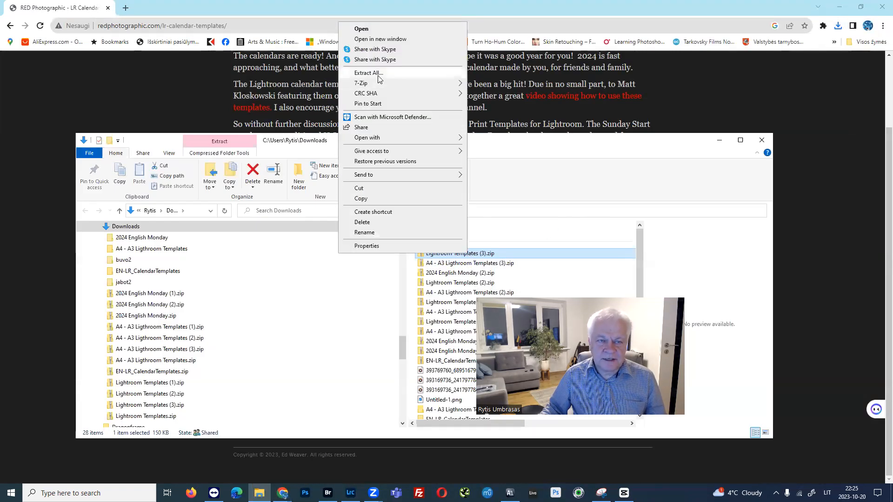
mouse_move(368, 84)
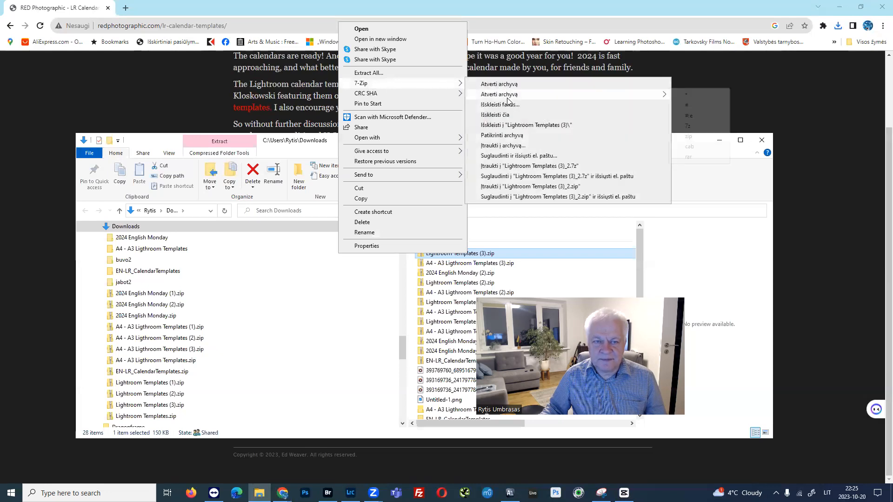
click(401, 72)
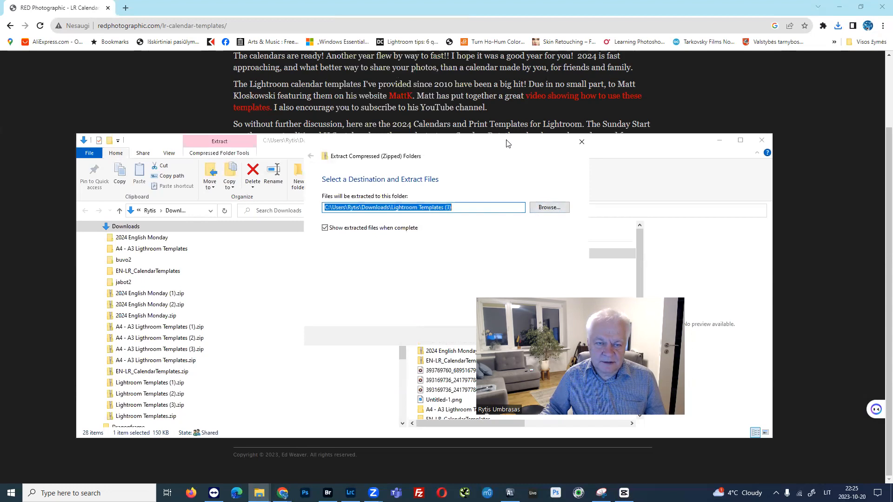
drag(507, 143, 402, 97)
click(425, 290)
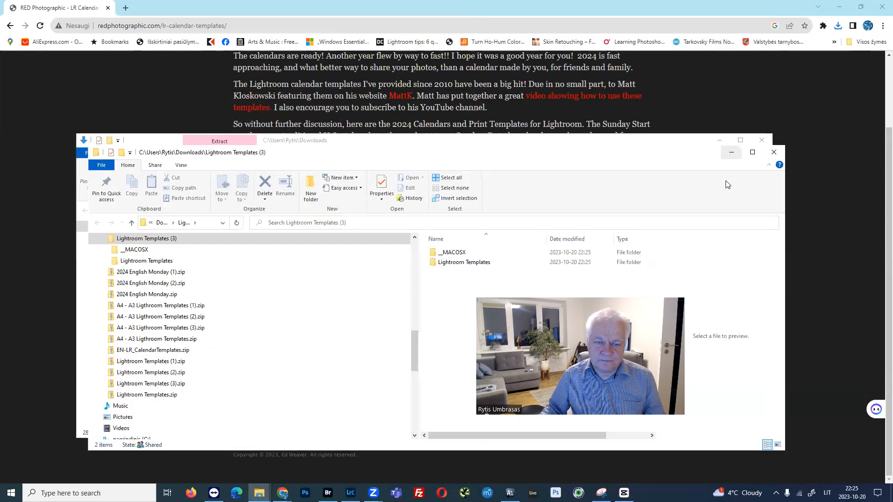
click(772, 154)
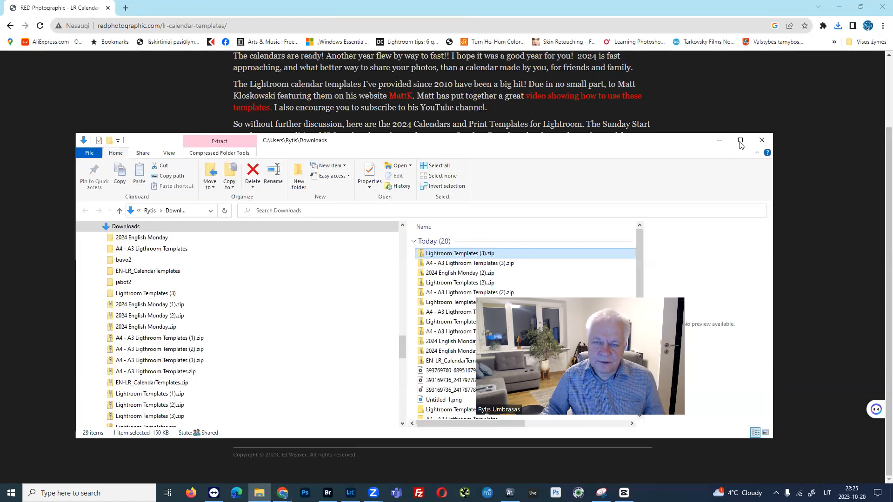
click(762, 141)
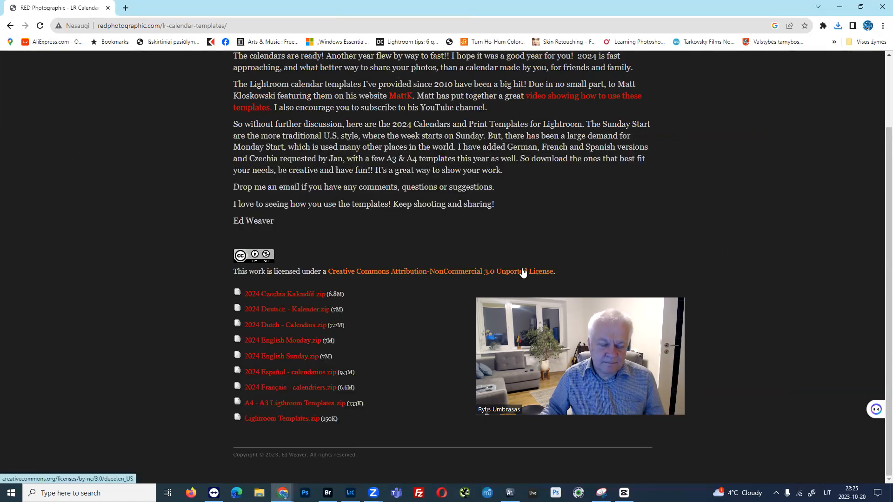
Switch to Lightroom Classic and choose the English Monday Large folder as the import source, comparing it with English Monday Small.
click(351, 493)
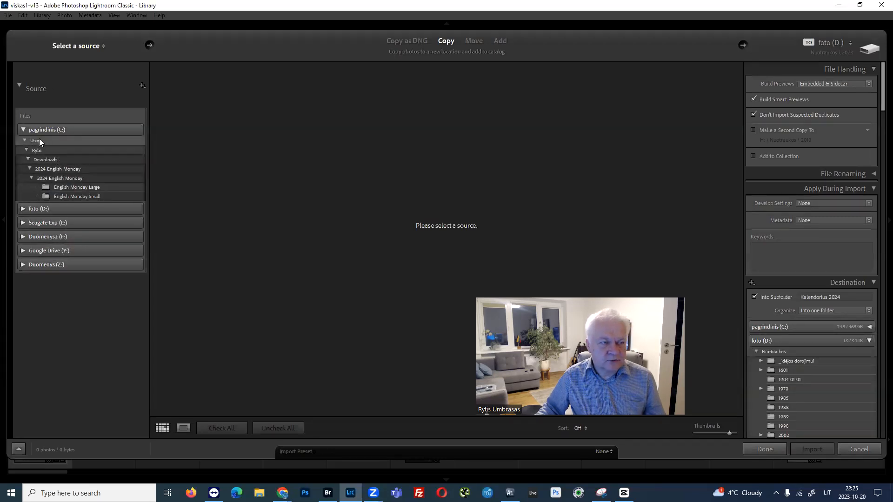
click(56, 178)
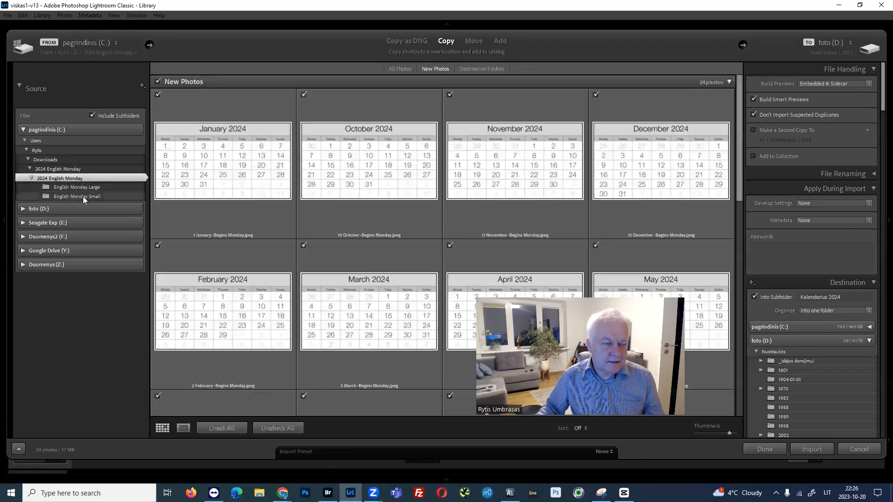
click(81, 188)
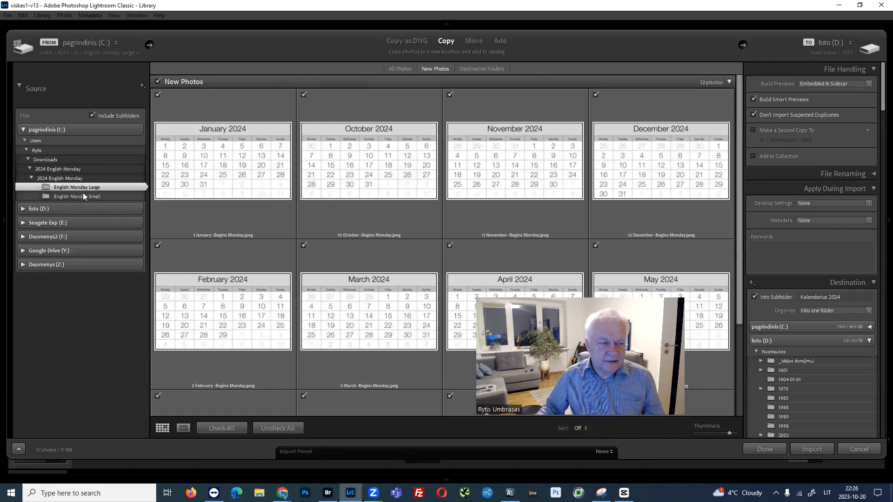
click(85, 197)
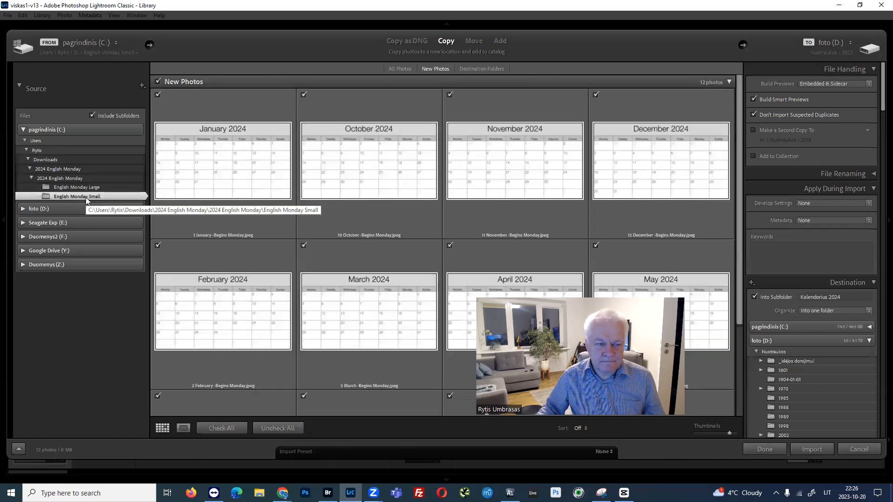
click(87, 186)
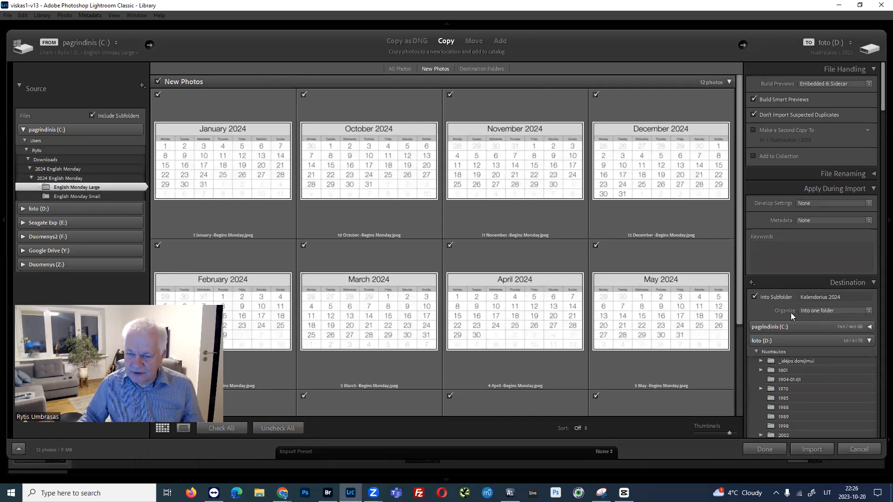
Organize the import destination into one folder, with Kalendorius 2024 as the subfolder name.
click(817, 312)
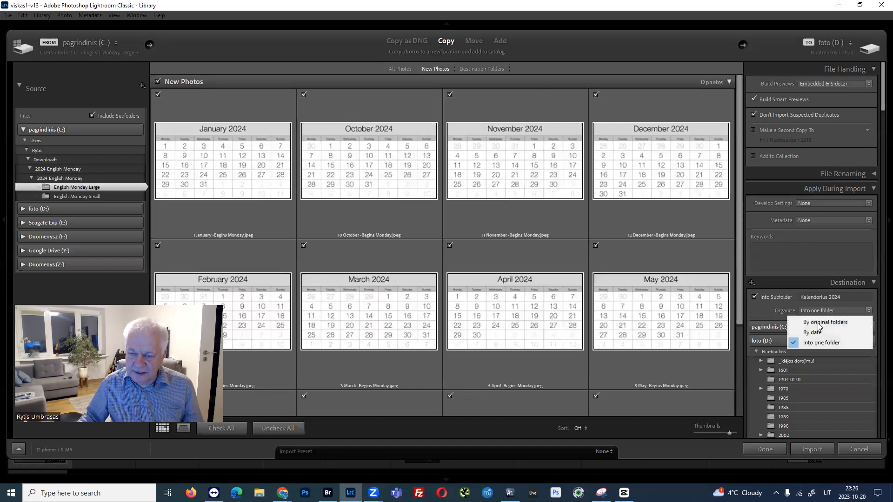
click(817, 342)
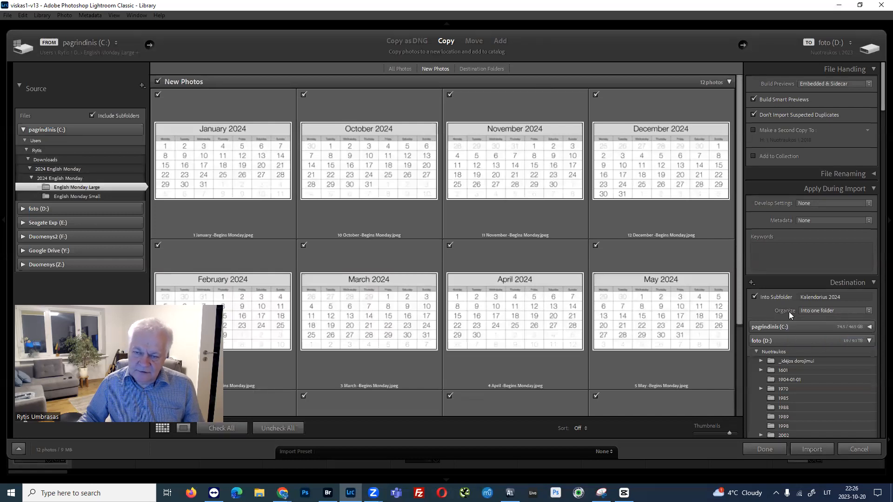
click(824, 298)
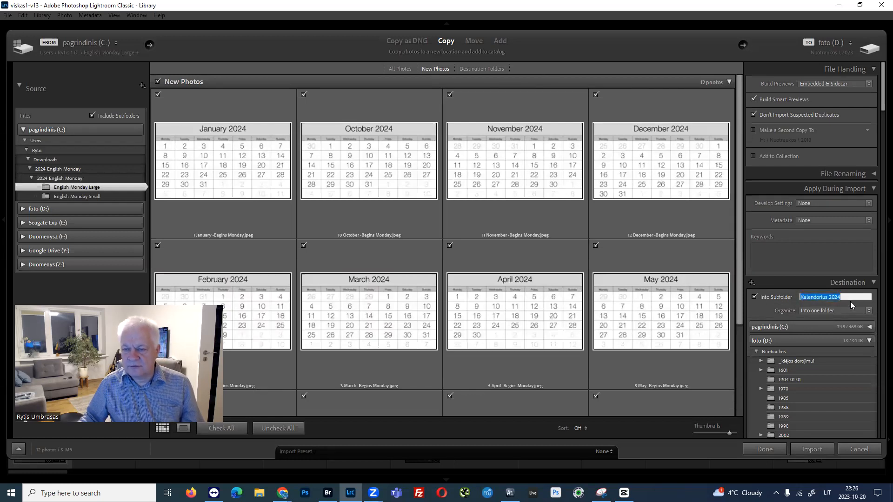
click(852, 298)
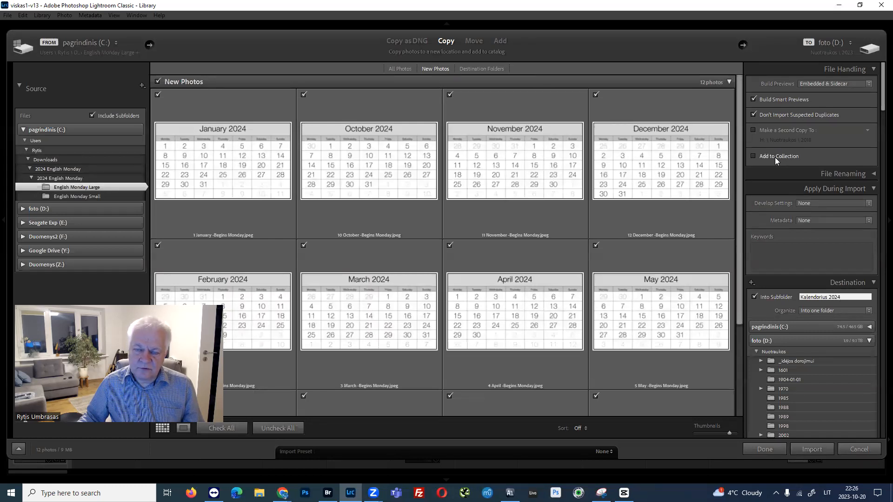
Enable adding the imported photos to a collection and look through the existing collections.
click(754, 156)
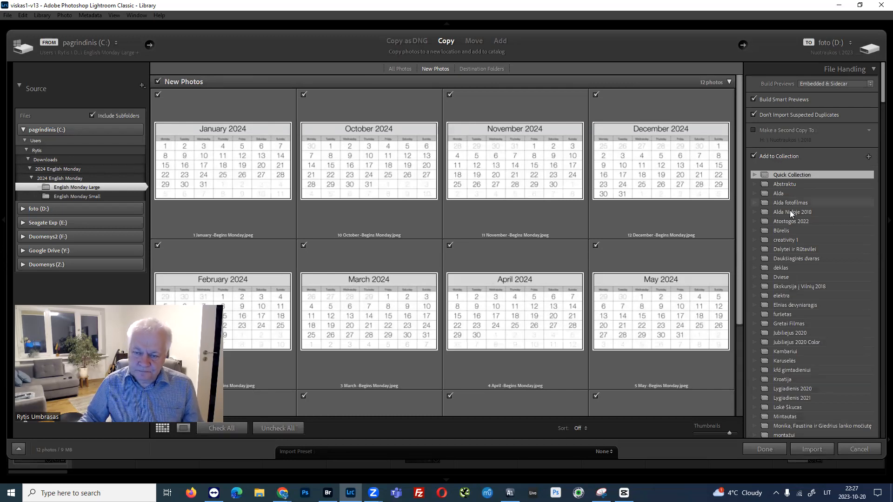
scroll(789, 210, down, 10)
scroll(794, 190, up, 8)
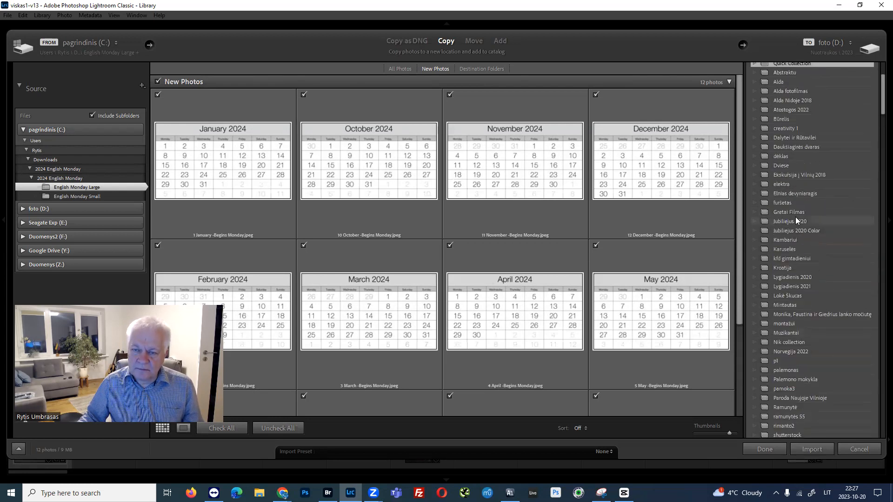
scroll(796, 218, up, 5)
scroll(797, 220, down, 8)
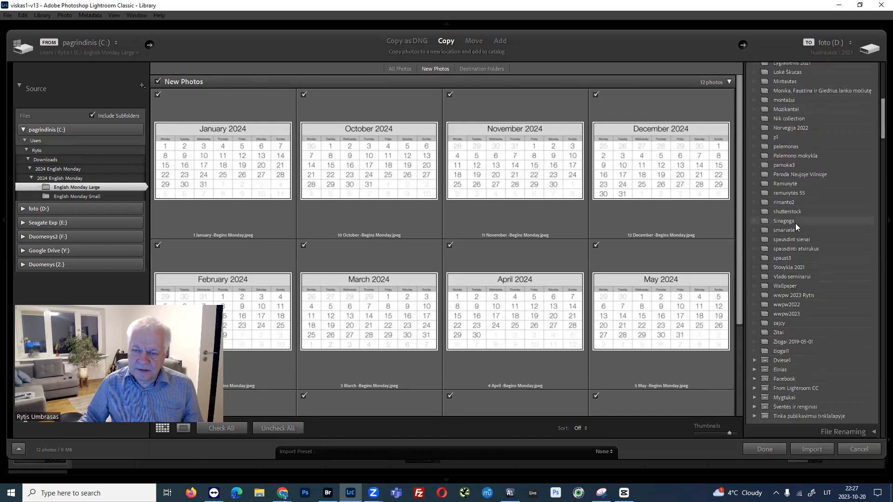
scroll(796, 224, down, 1)
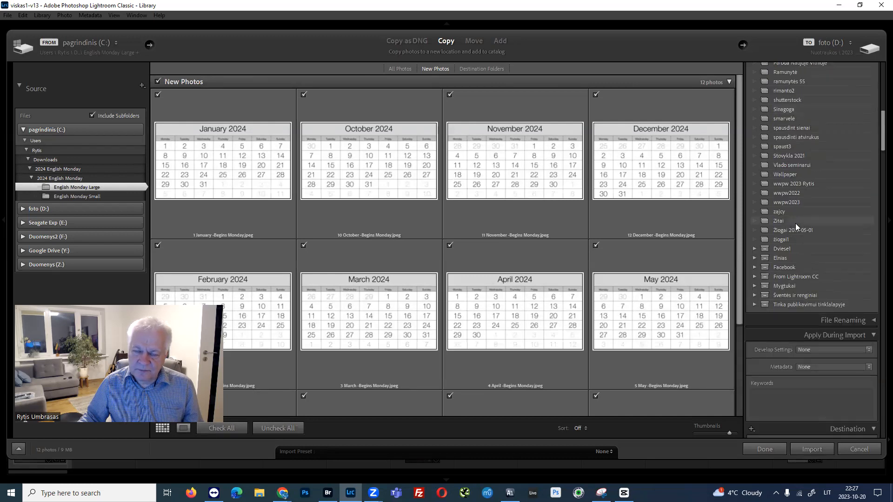
scroll(795, 223, up, 3)
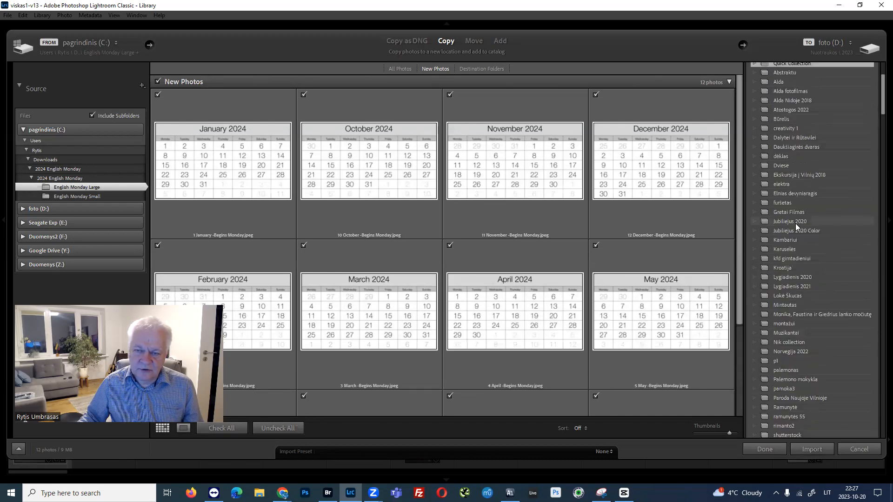
scroll(795, 223, up, 6)
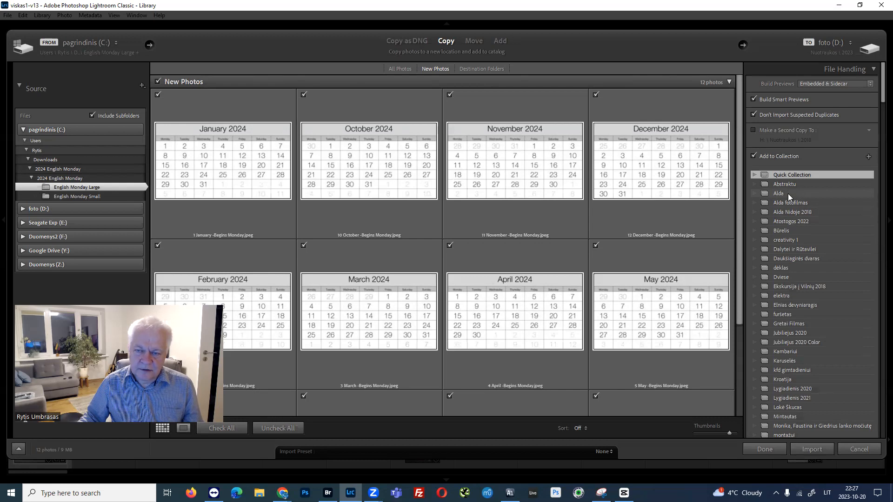
Create a new collection named 2024 kalendorius for the import and set it as the target collection.
click(869, 155)
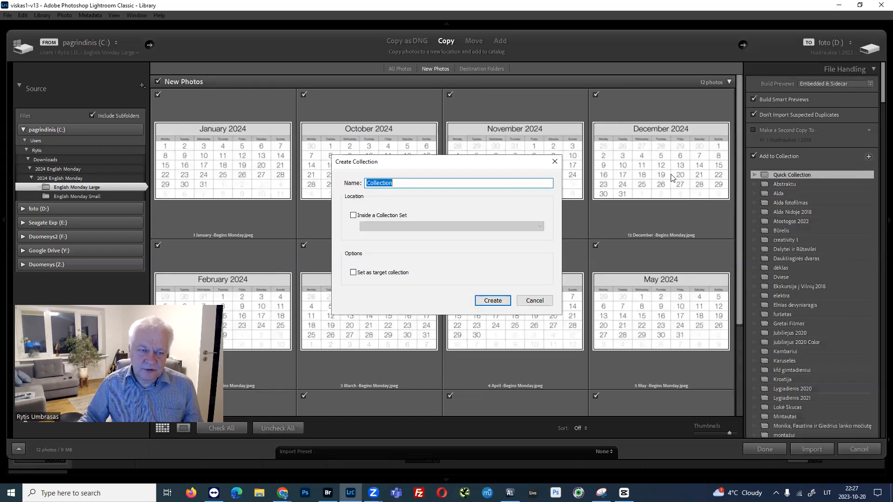
text(2024)
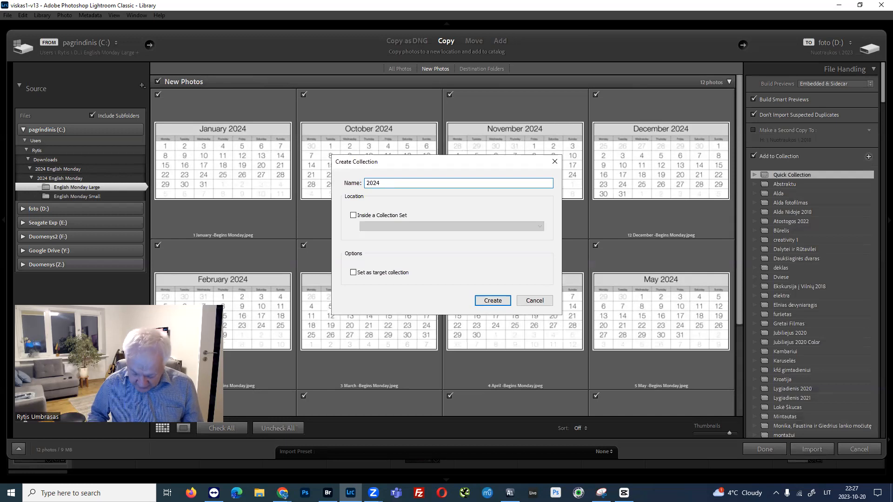
text( kalendoriaus)
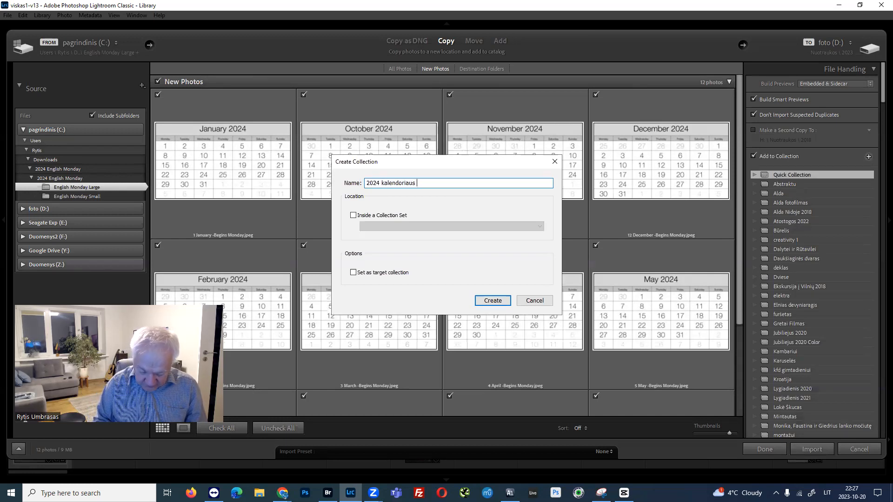
key(BackSpace)
key(BackSpace)
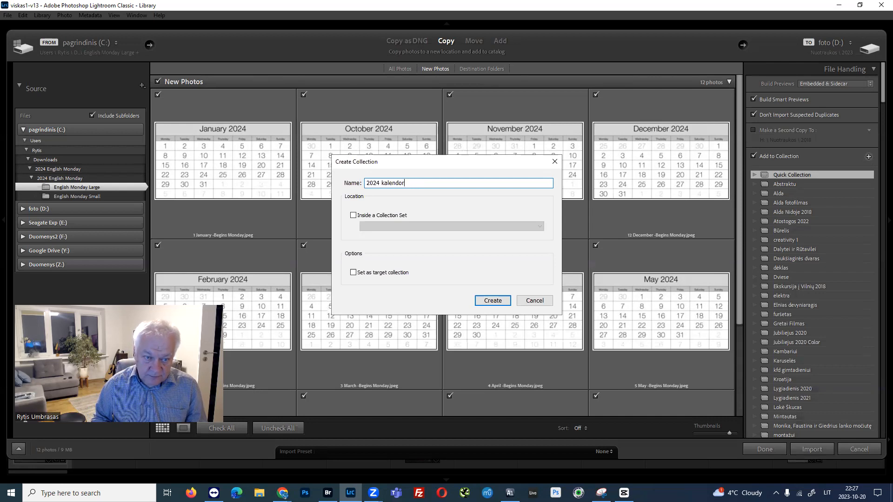
text(ius)
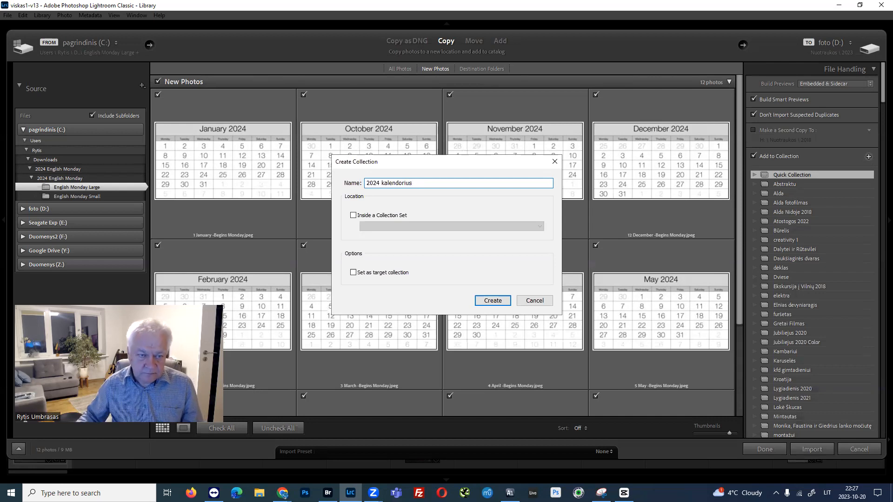
click(353, 274)
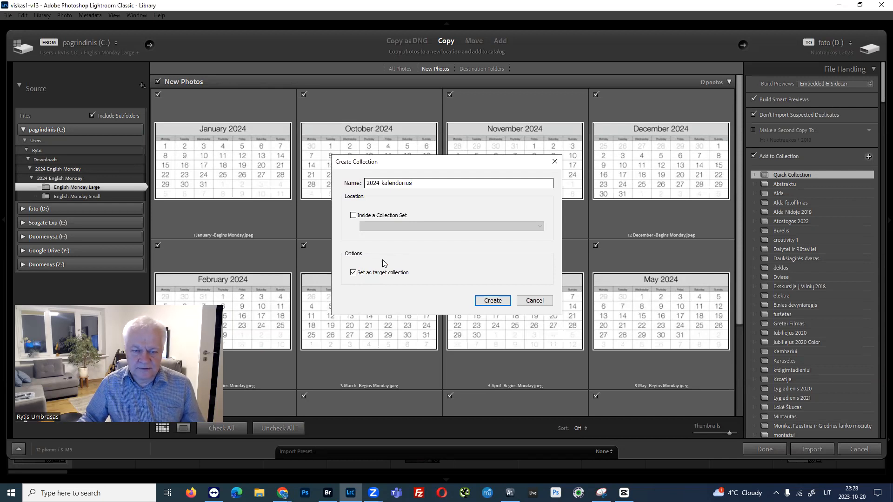
click(493, 301)
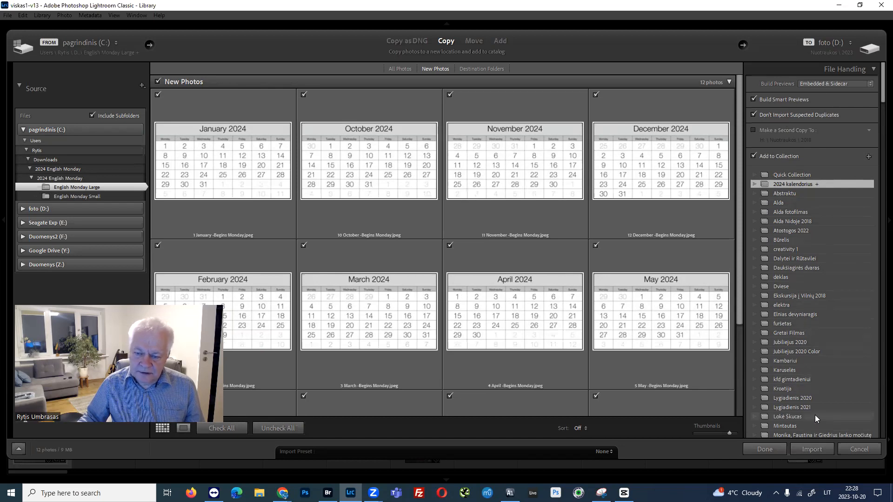
Import the checked calendar images into the catalog and look over the folder list for Kalendorius 2024.
click(812, 449)
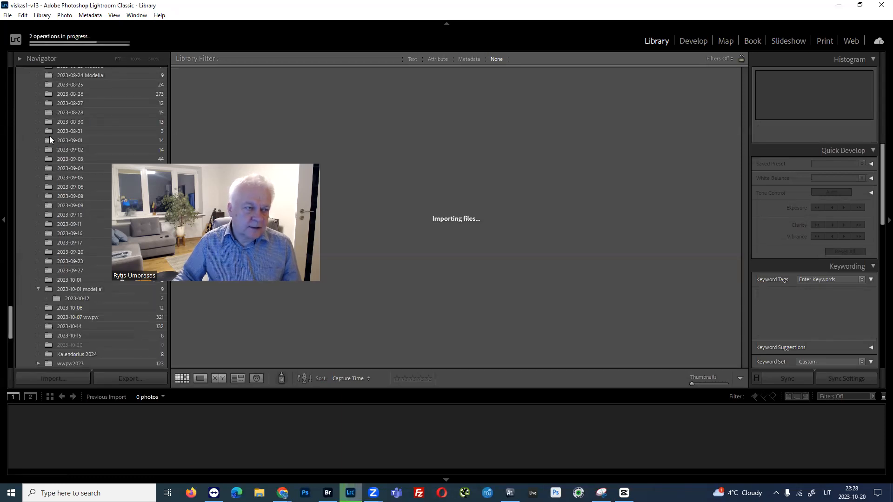
scroll(52, 136, down, 6)
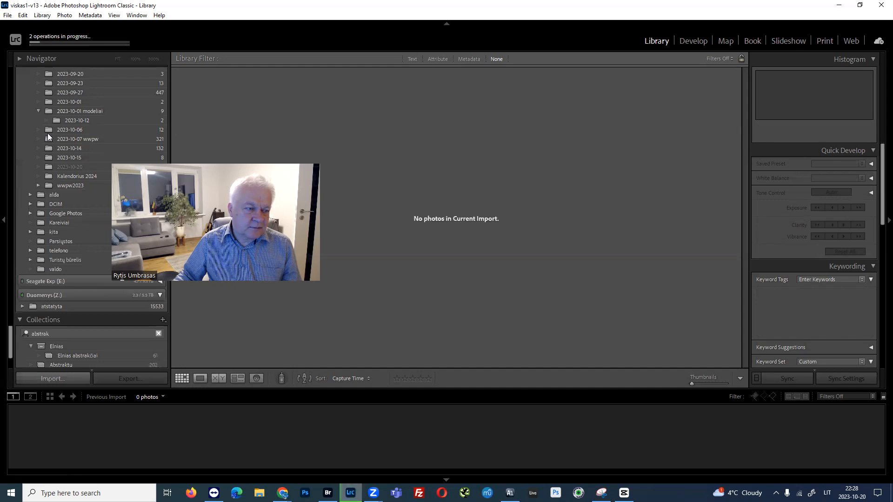
scroll(54, 136, up, 4)
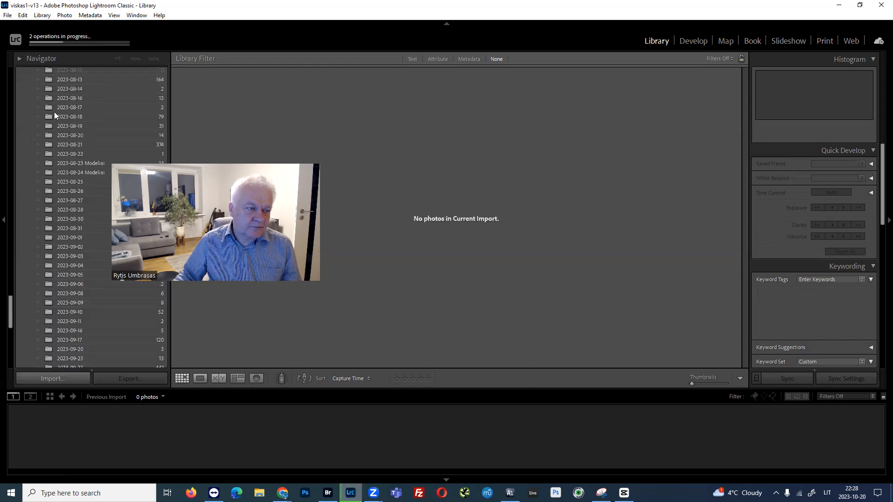
scroll(53, 125, down, 4)
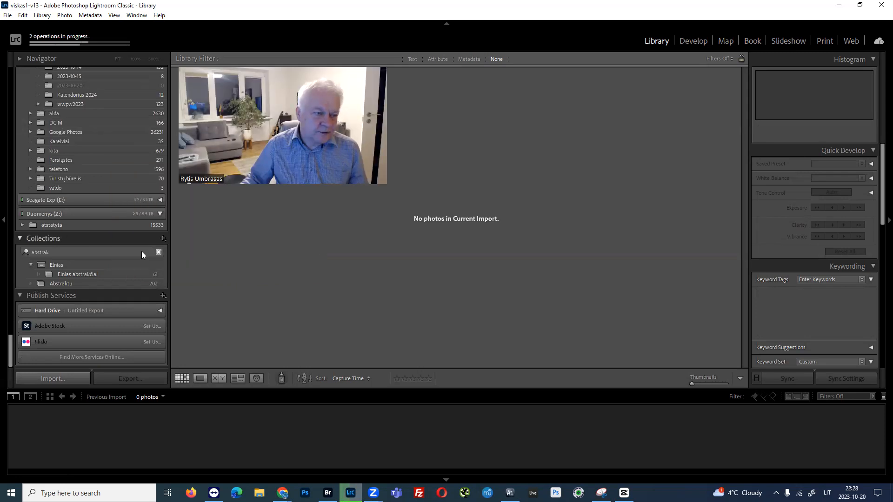
Clear the collection name filter and find the 2024 kalendorius collection in the full list.
click(158, 252)
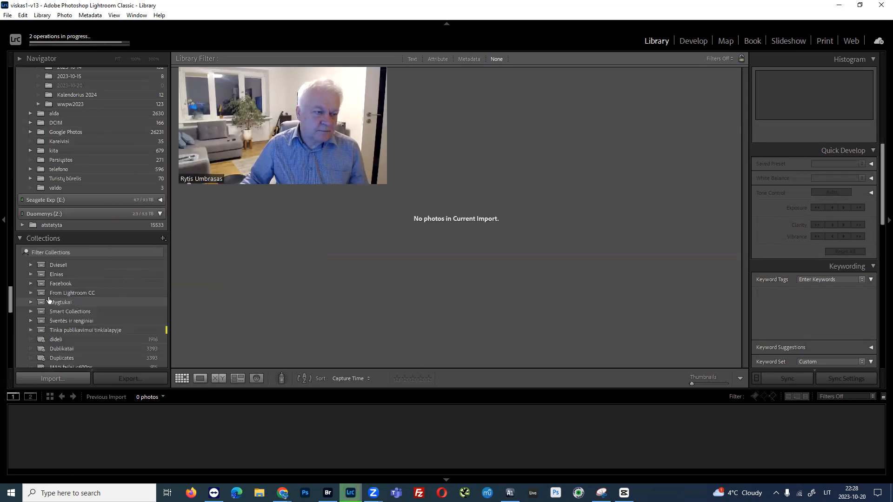
click(56, 252)
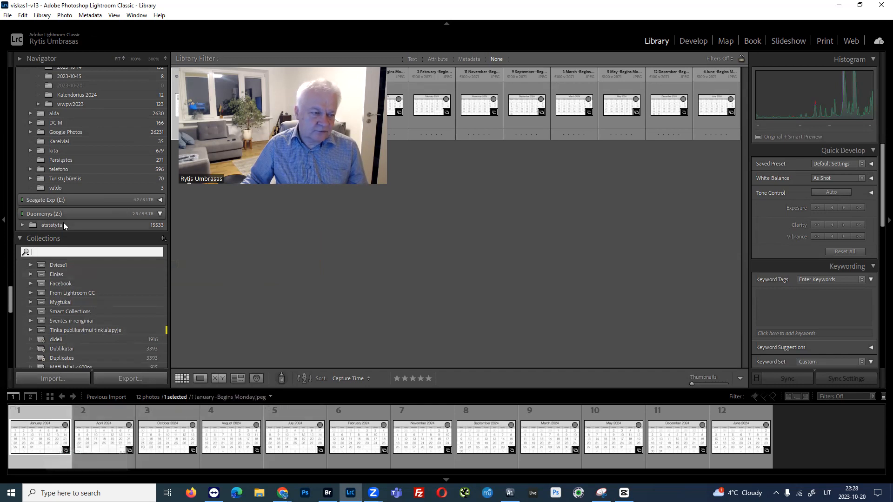
scroll(69, 279, down, 3)
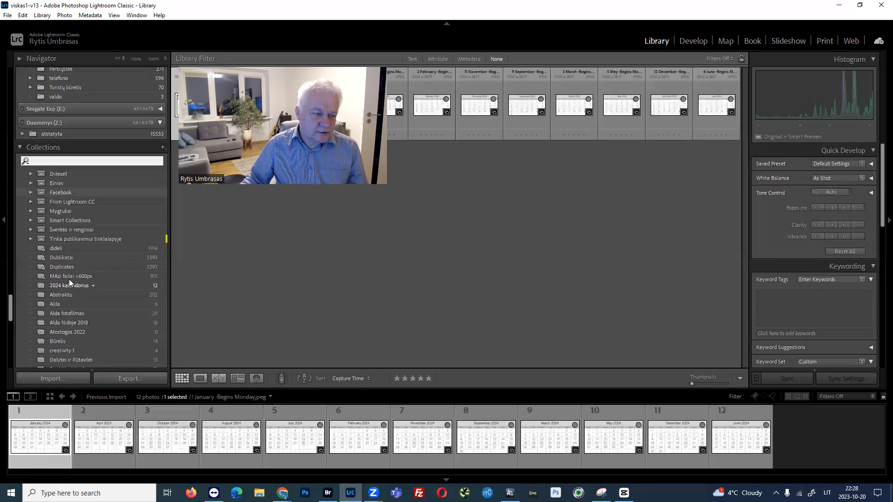
Review the Quick Collection and Previous Import entries of the catalog.
scroll(51, 130, up, 15)
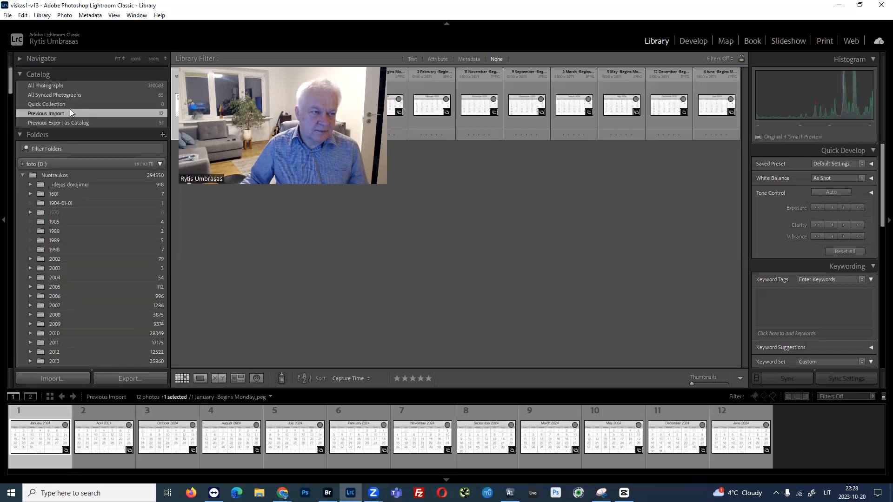
click(49, 103)
click(54, 112)
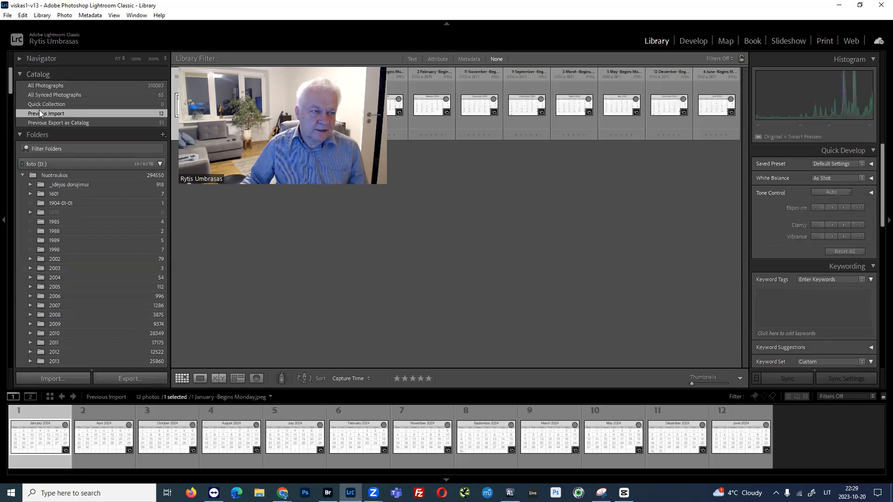
click(20, 74)
Filter the collections by 2024 and open the 2024 kalendorius collection.
scroll(65, 151, down, 15)
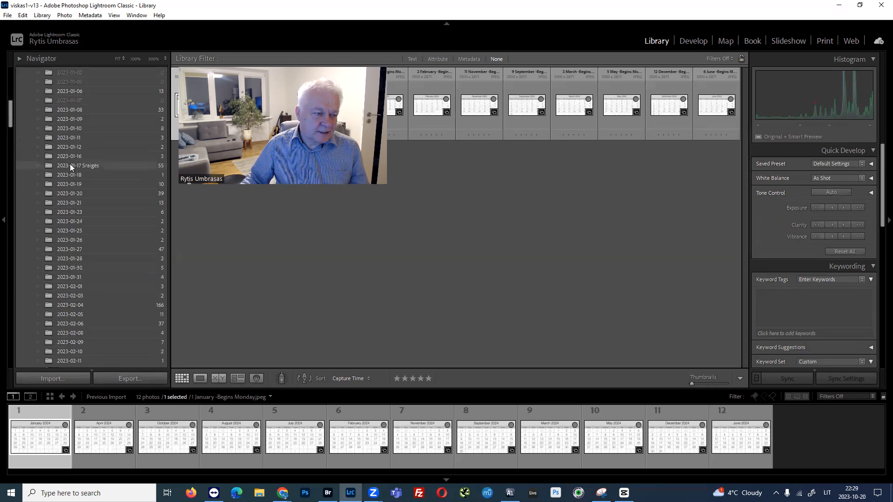
scroll(76, 187, down, 10)
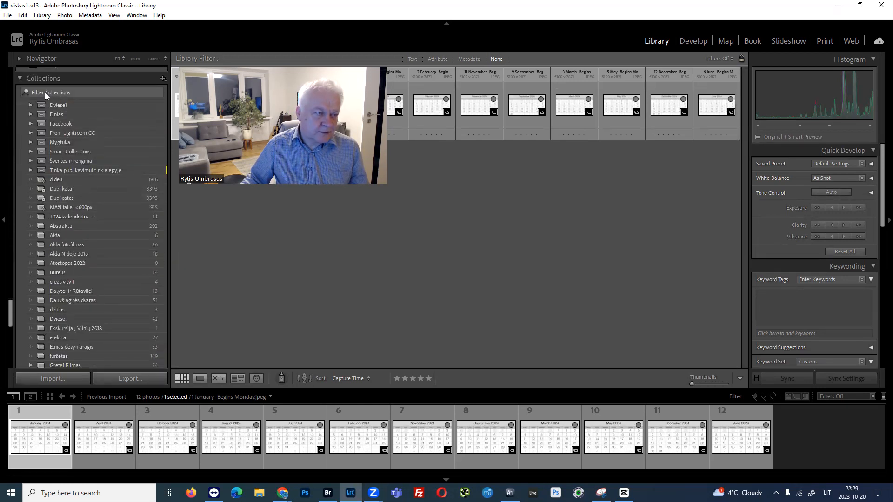
scroll(45, 92, up, 3)
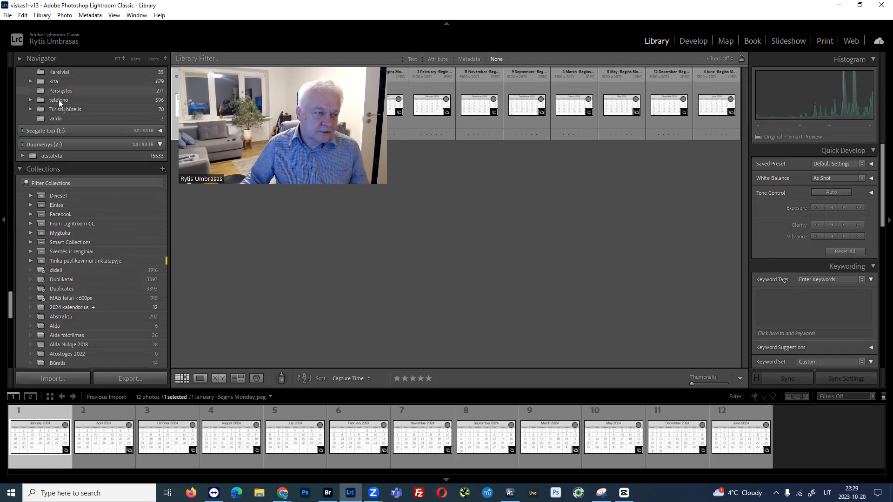
click(56, 181)
text(2024)
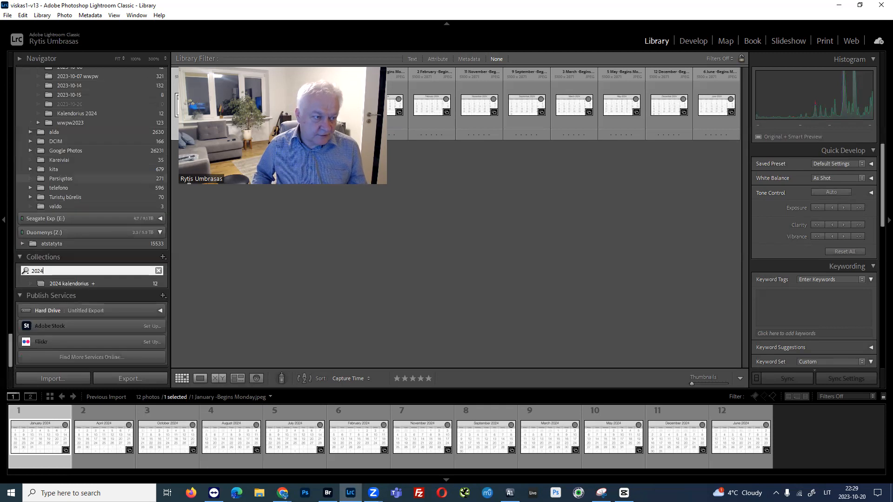
click(63, 282)
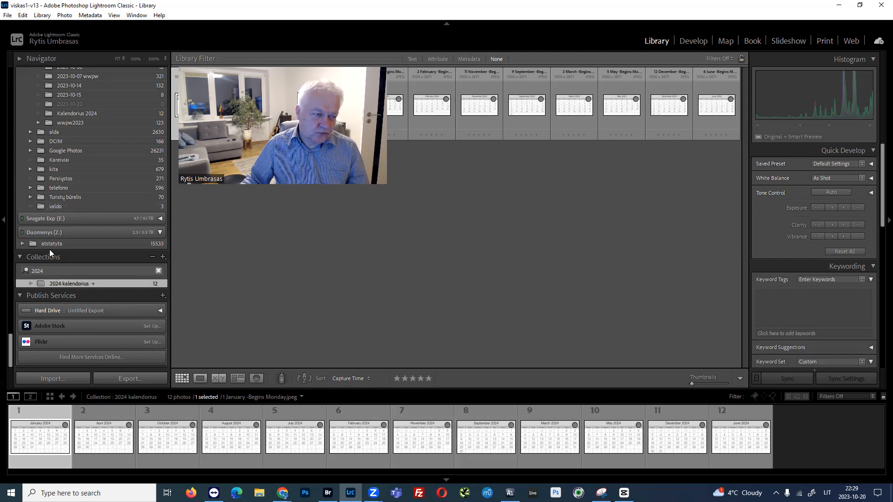
Filter the collections by abstrak and open the Abstraktu collection.
scroll(78, 153, up, 10)
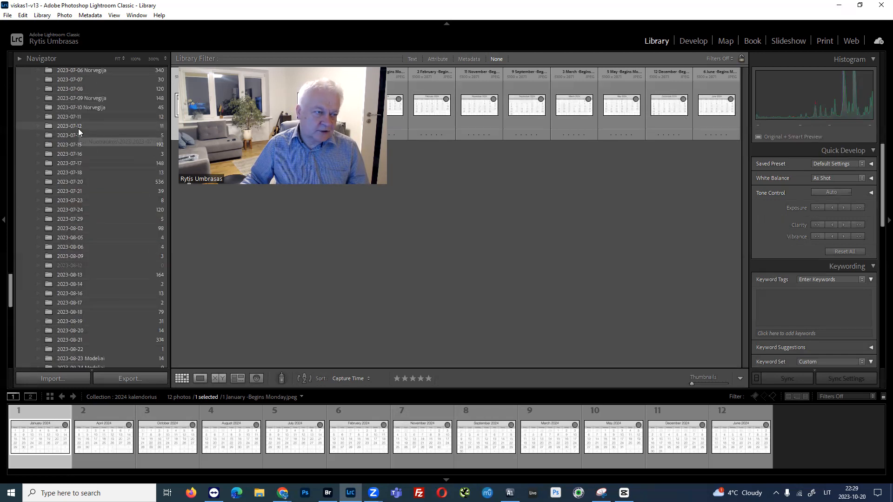
scroll(83, 163, down, 10)
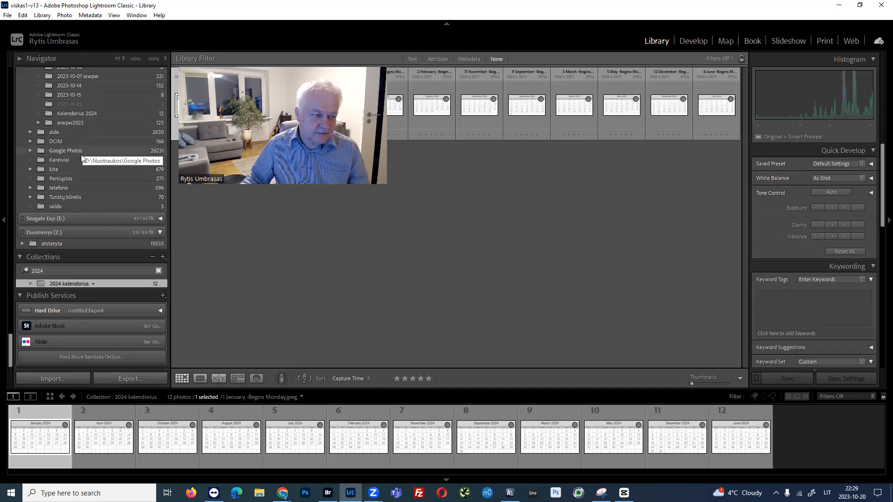
click(69, 270)
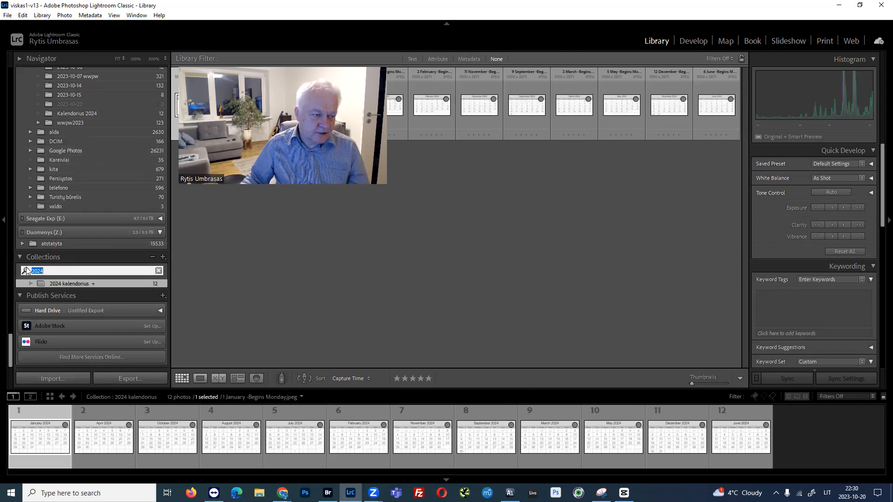
text(abstr)
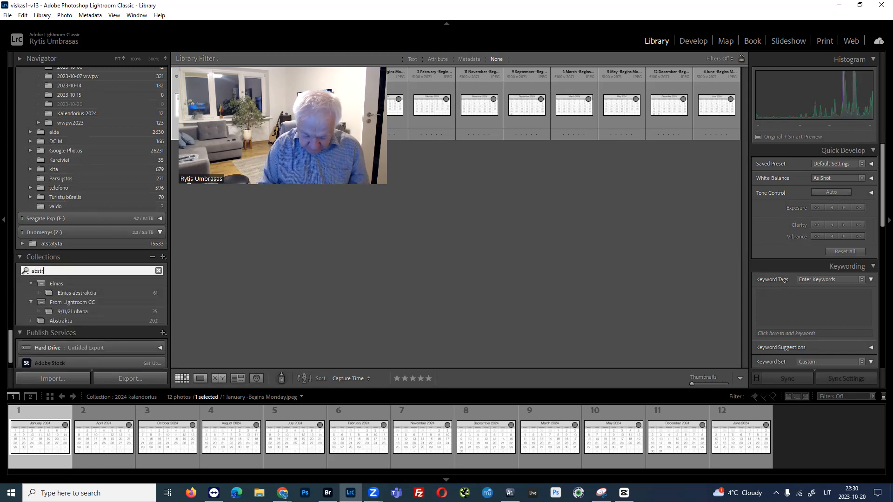
text(ak)
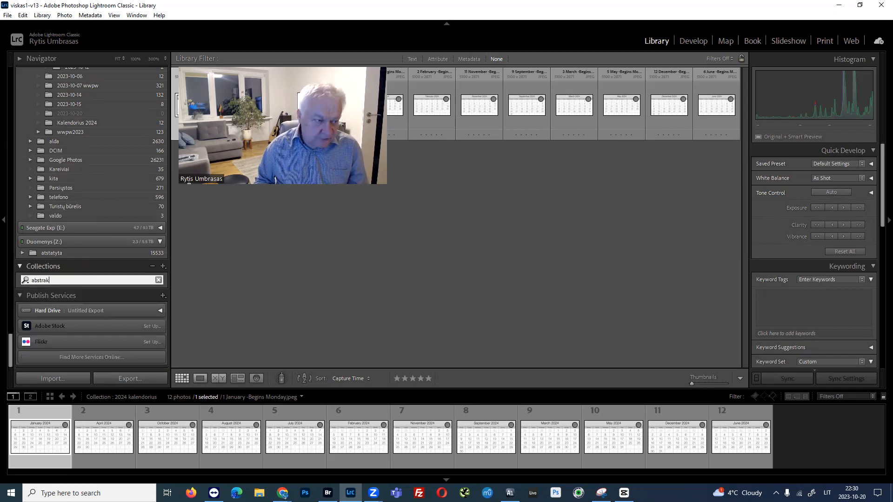
click(66, 312)
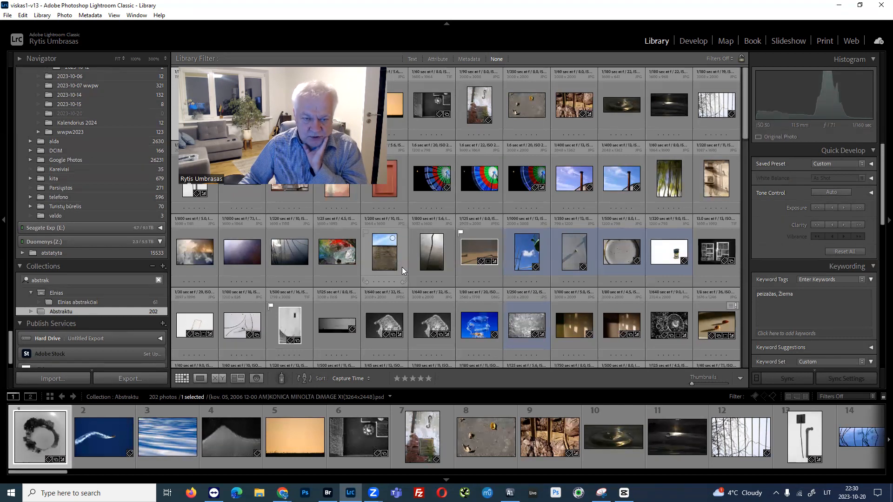
Add the colourful lit wheel photo IMGP8678.jpg and the first chimney-against-sky photo to the 2024 kalendorius target collection.
click(469, 256)
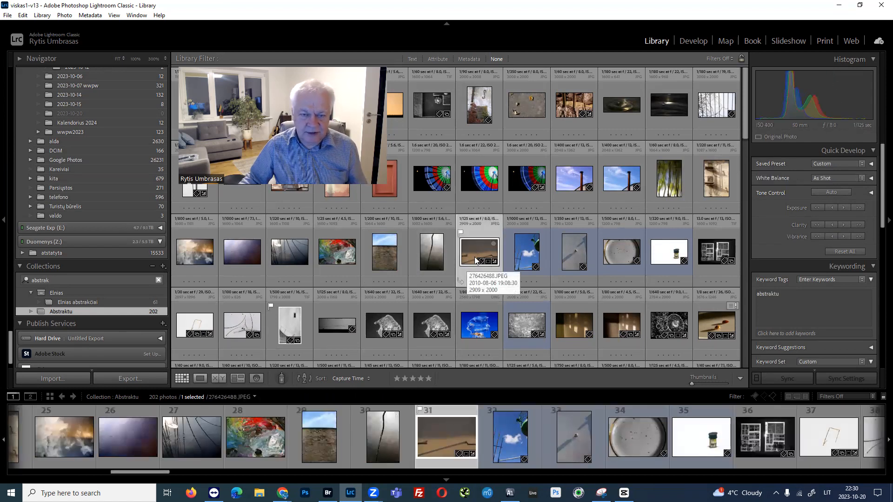
click(430, 180)
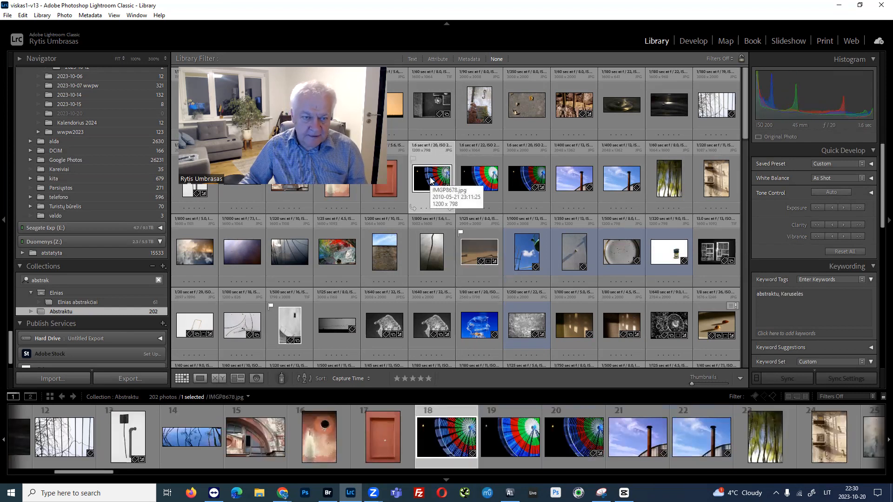
key(shift+b)
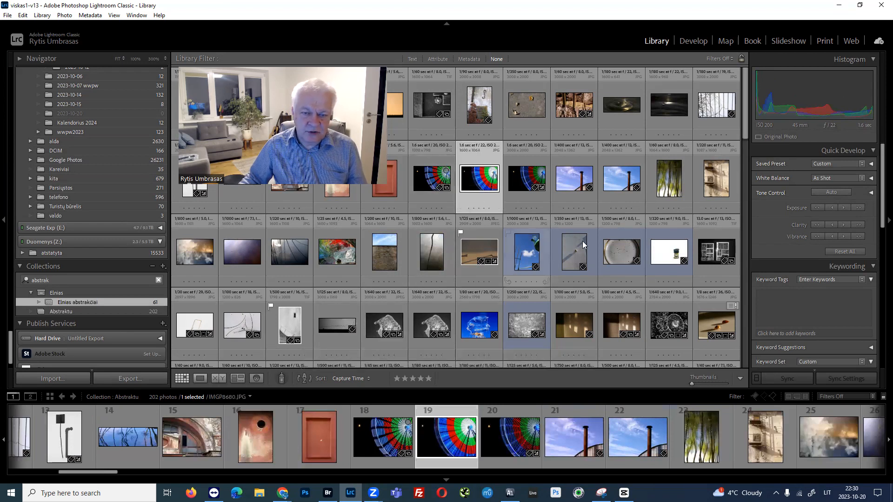
click(574, 181)
key(shift+b)
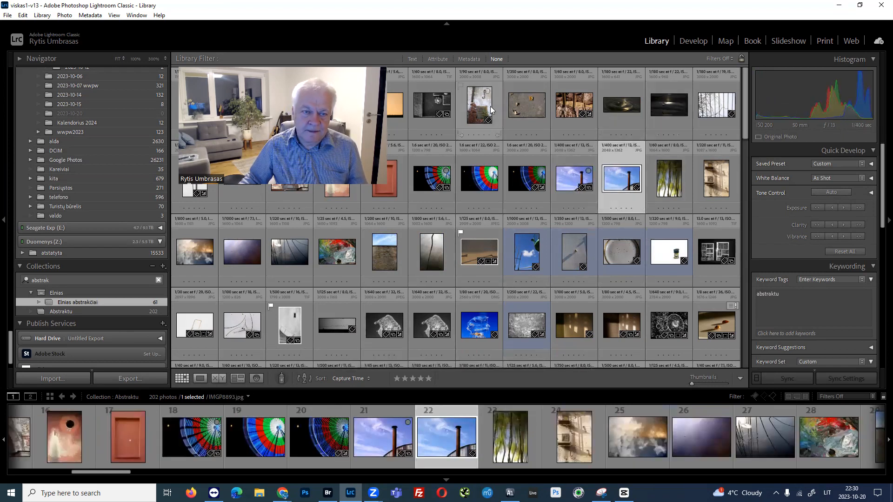
Add the dark 2009 Pentax black-and-white photo and the photo of curved lines on white to the 2024 kalendorius target collection.
click(434, 100)
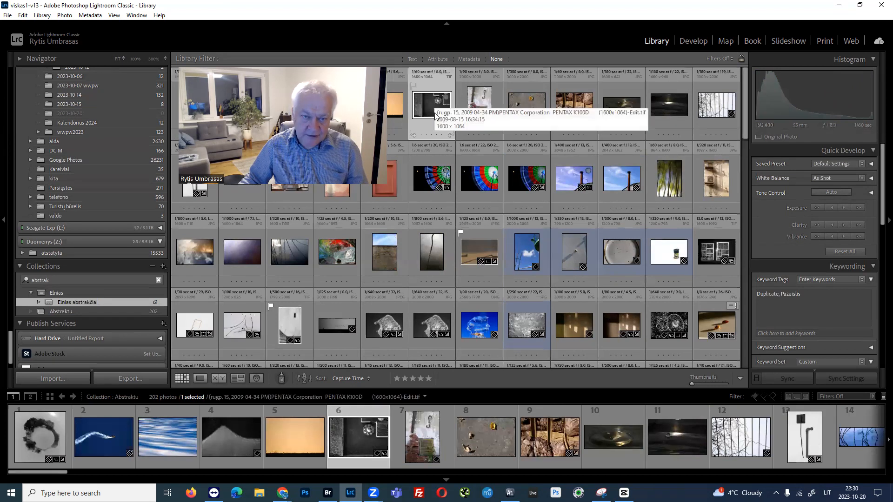
key(shift+b)
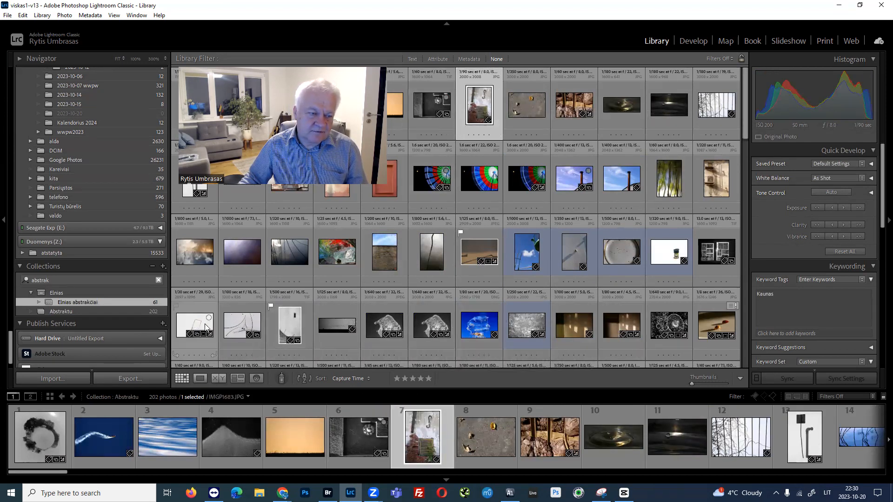
click(232, 330)
key(shift+b)
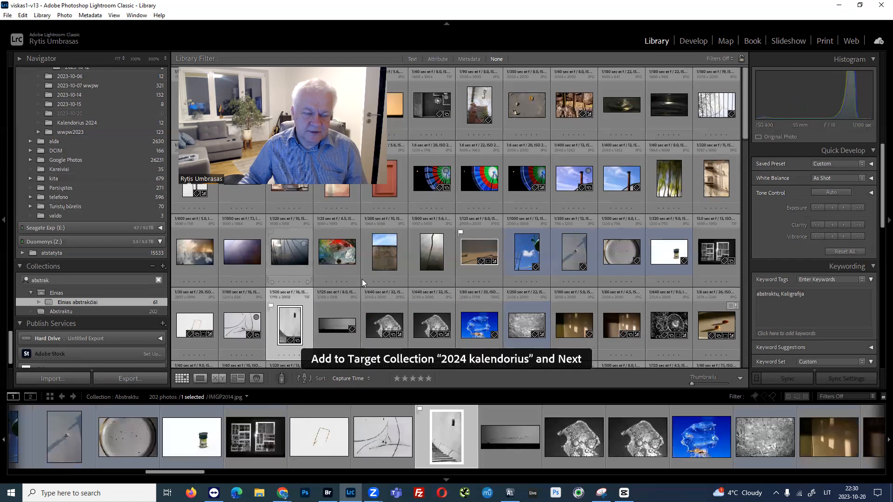
Try adding the wall-shadow photo IMGP6244.JPG to the 2024 kalendorius target collection and take it out again.
scroll(395, 316, down, 3)
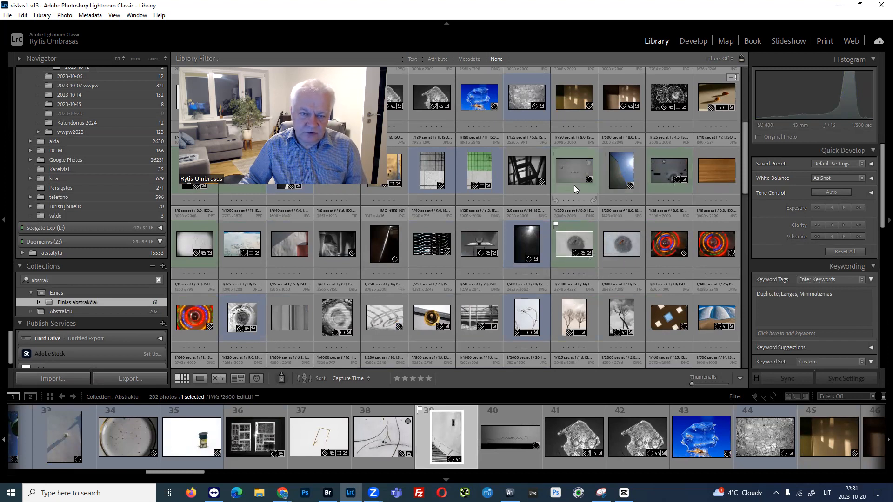
click(571, 94)
key(shift+b)
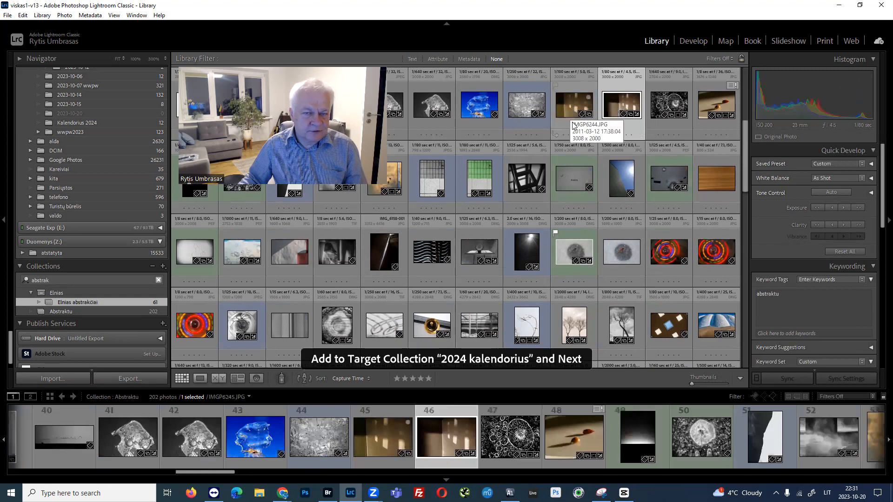
click(572, 123)
key(shift+b)
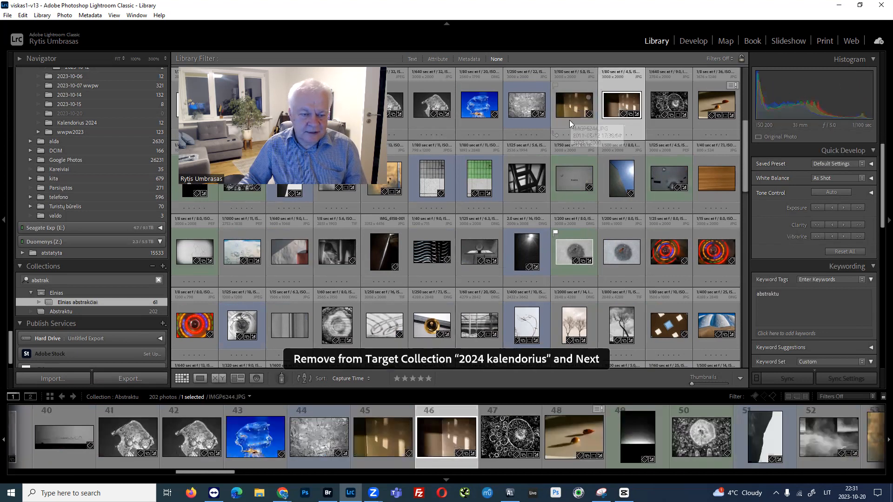
Add the photo with the blue grid pattern and orange area to the 2024 kalendorius target collection.
scroll(439, 282, down, 2)
scroll(432, 281, down, 5)
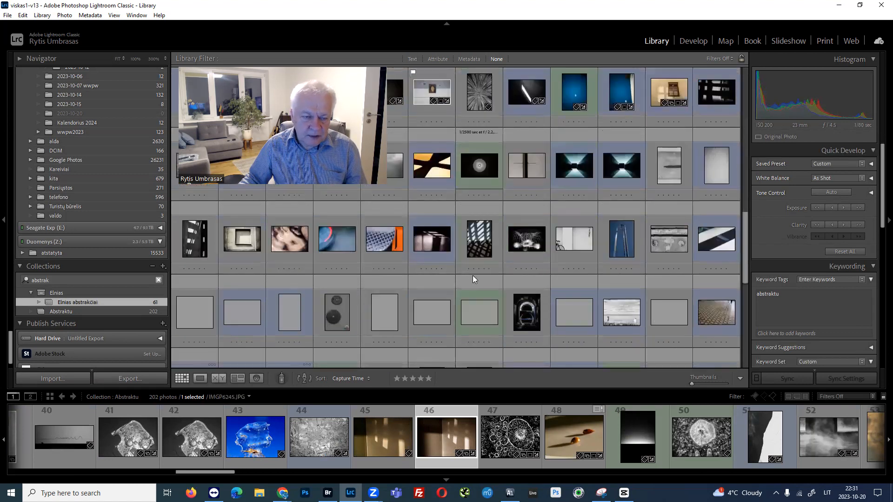
click(386, 241)
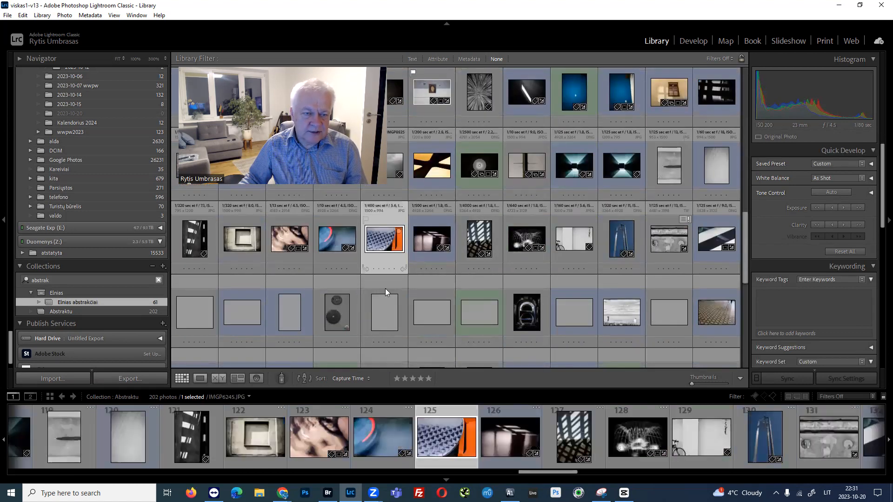
key(b)
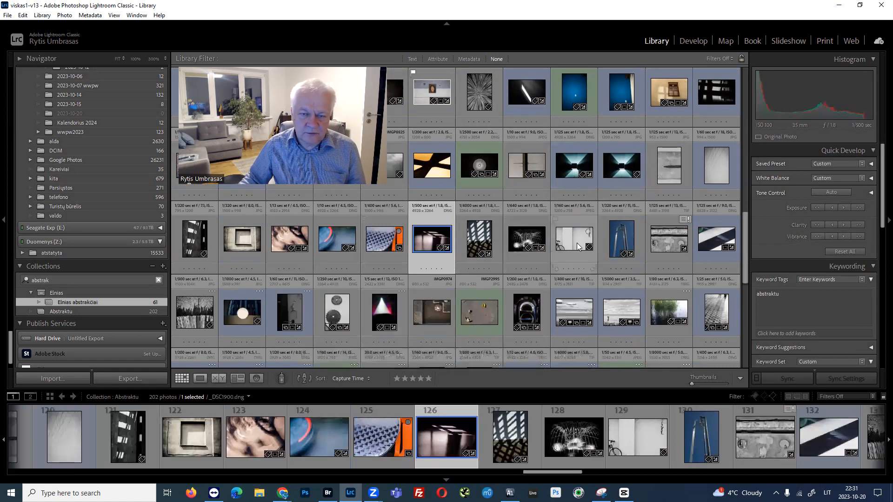
Clear the abstrak filter from the collections list and open the 2024 kalendorius collection.
scroll(578, 247, down, 3)
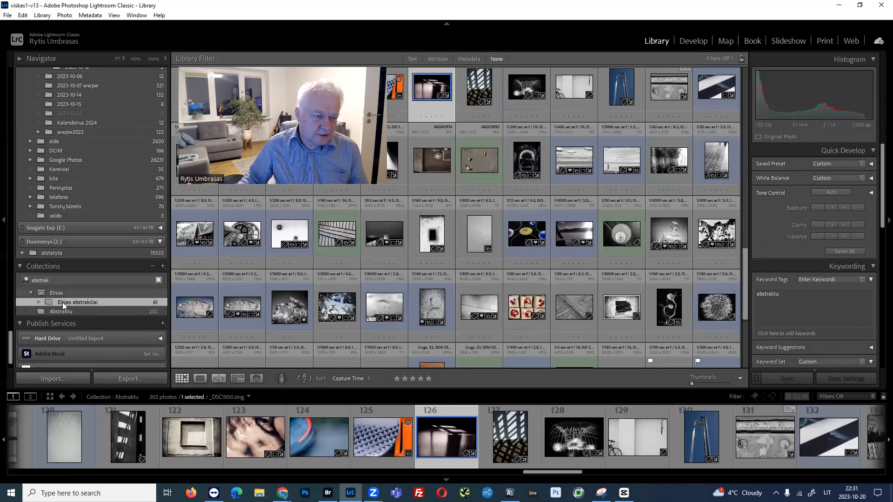
click(159, 282)
click(87, 279)
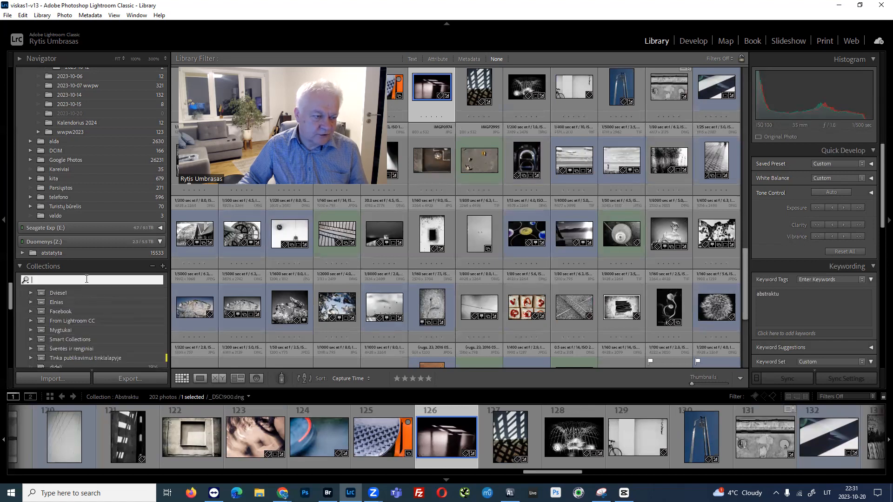
scroll(102, 315, down, 6)
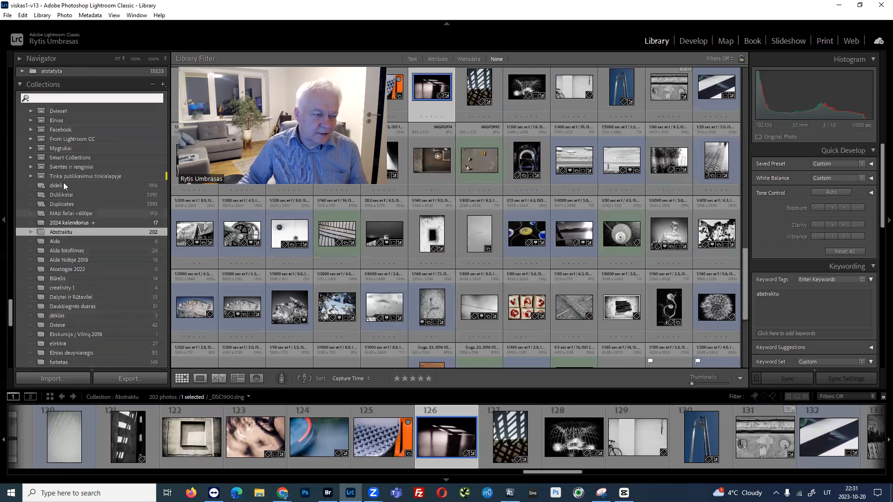
click(73, 224)
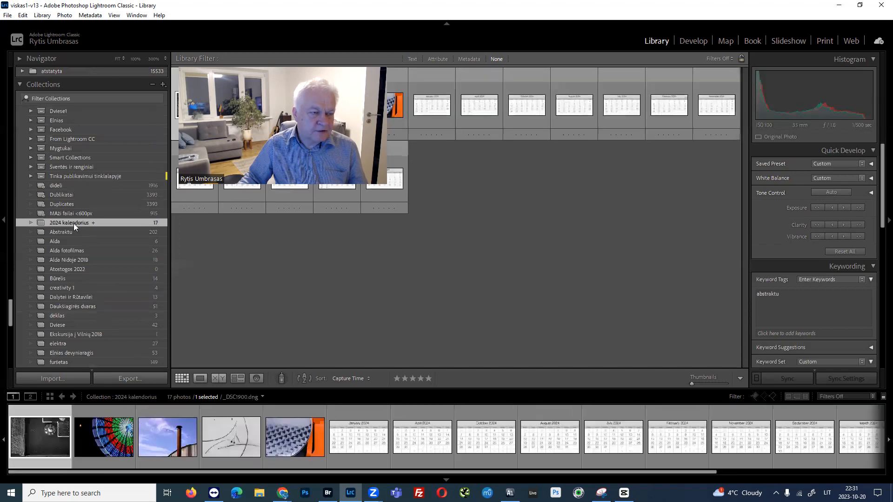
Give the 2024 kalendorius collection a blue colour label.
right_click(73, 223)
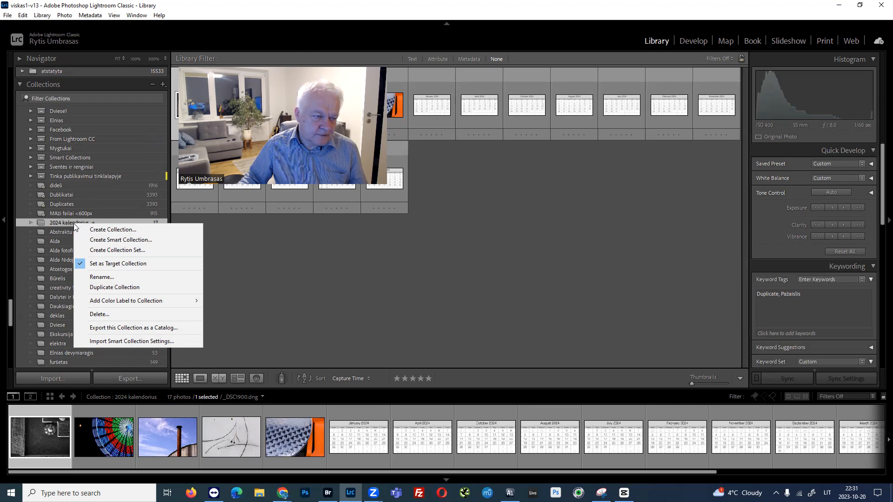
mouse_move(123, 303)
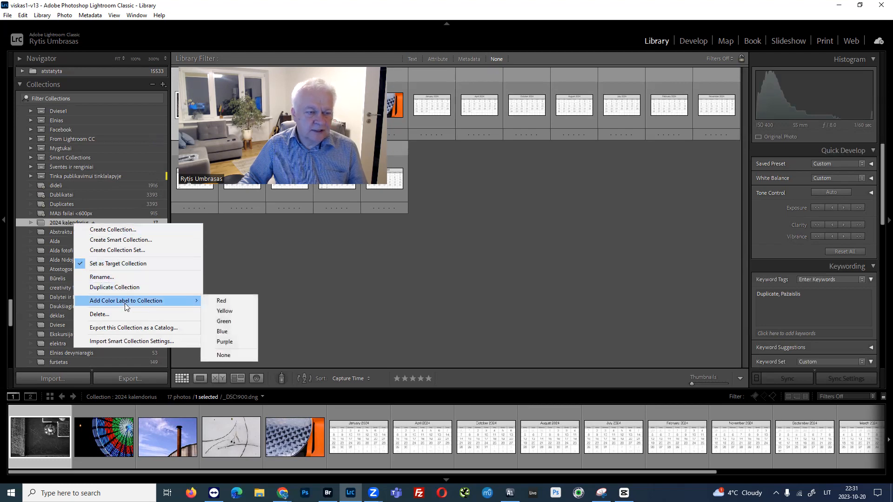
click(222, 331)
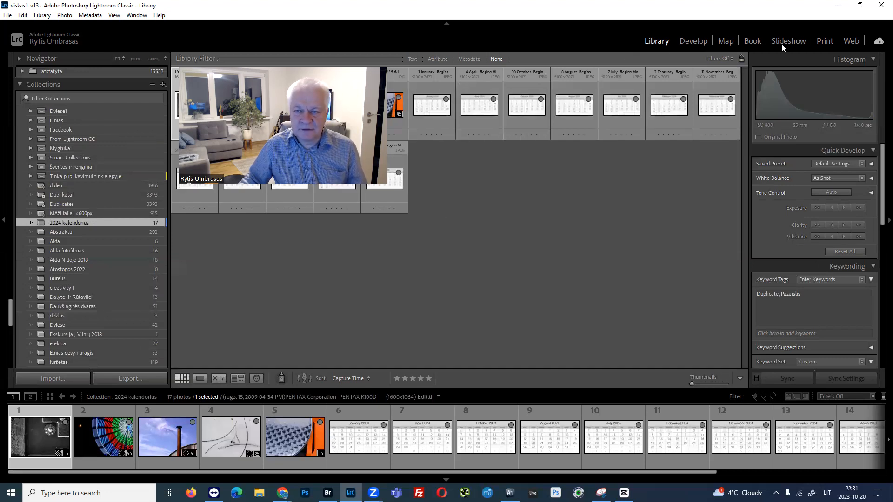
Switch to the Print module, collapse the collections list and expand the Template Browser.
click(825, 41)
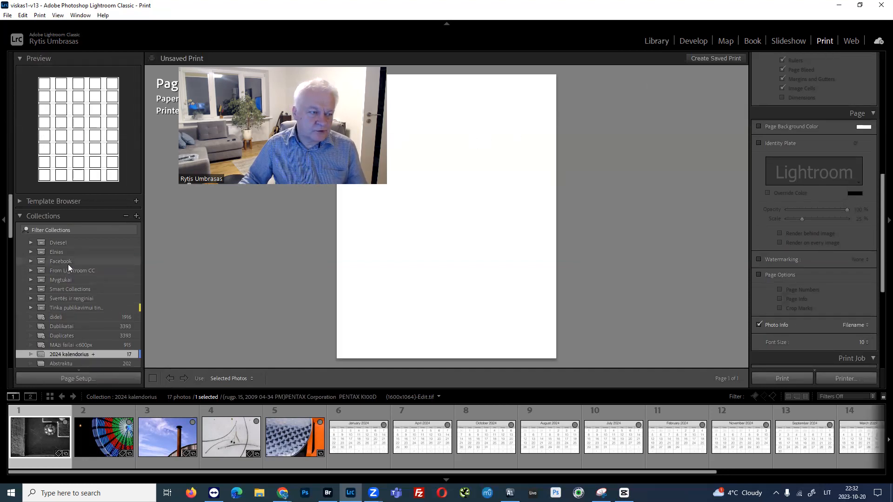
scroll(68, 265, down, 3)
scroll(69, 264, down, 3)
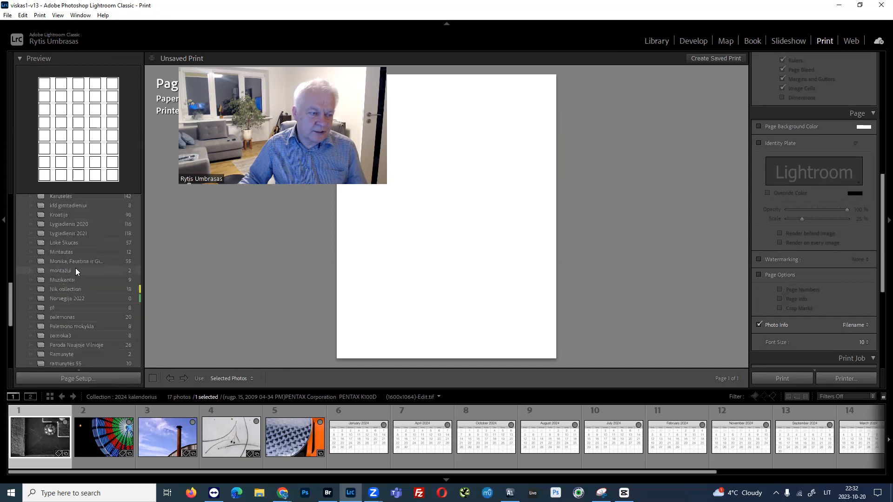
scroll(70, 254, up, 6)
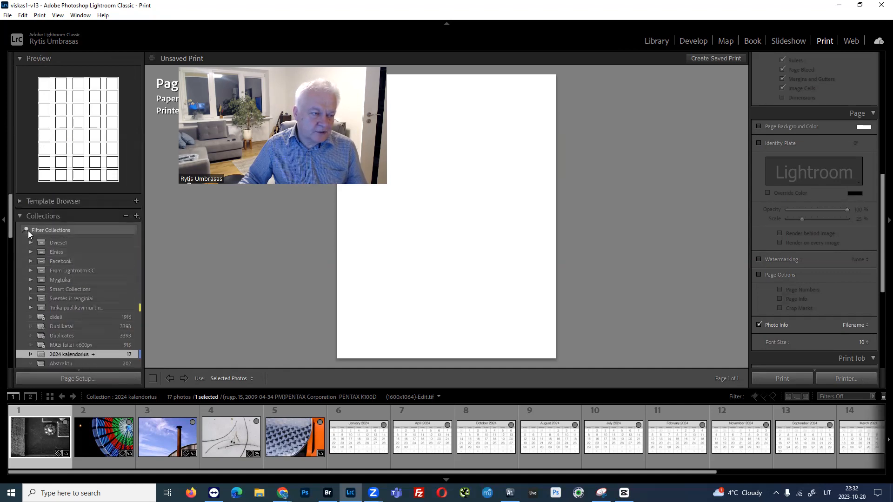
click(21, 216)
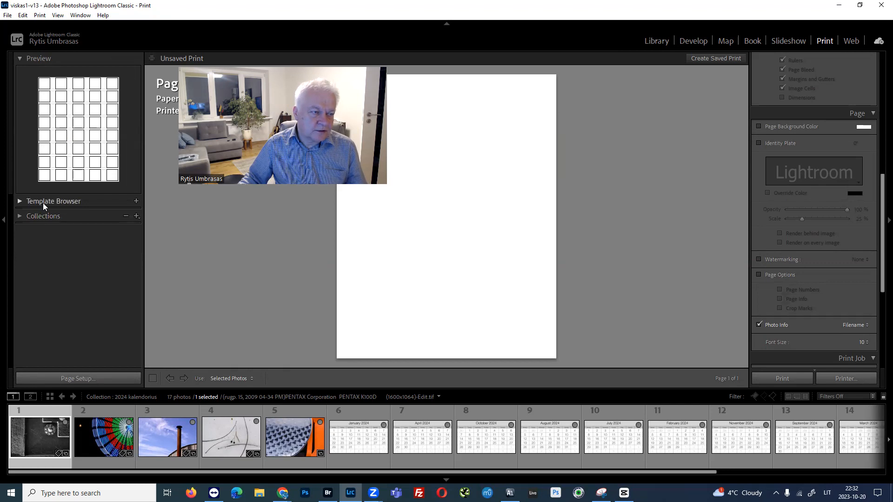
click(20, 202)
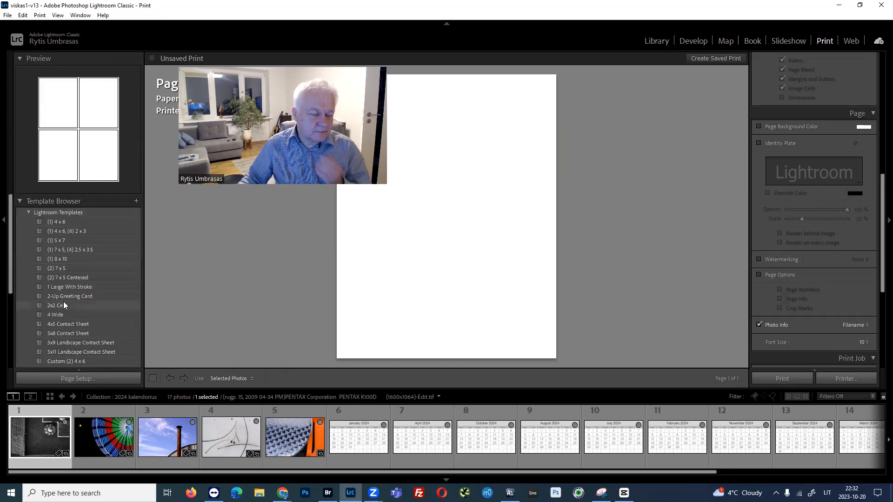
Try built-in print templates such as 1 Large With Stroke, (2) 7 x 5 and (2) 7 x 5 Centered, ending on 2-Up Greeting Card.
click(65, 248)
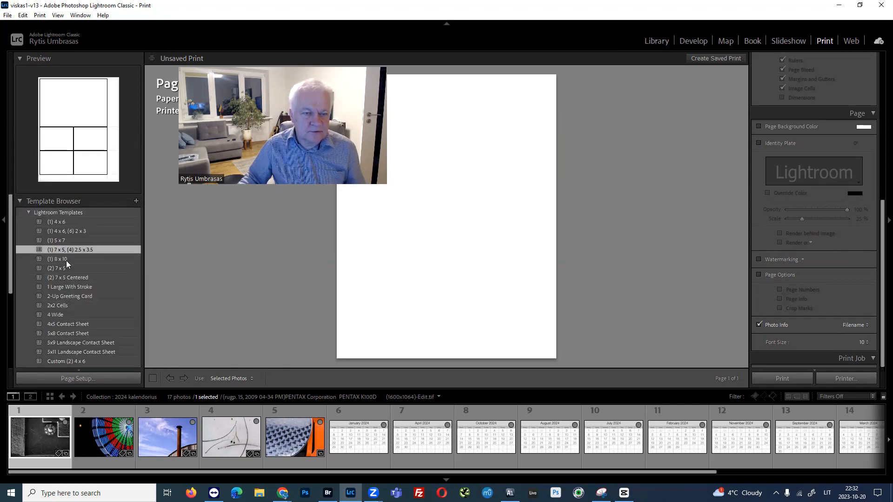
click(66, 298)
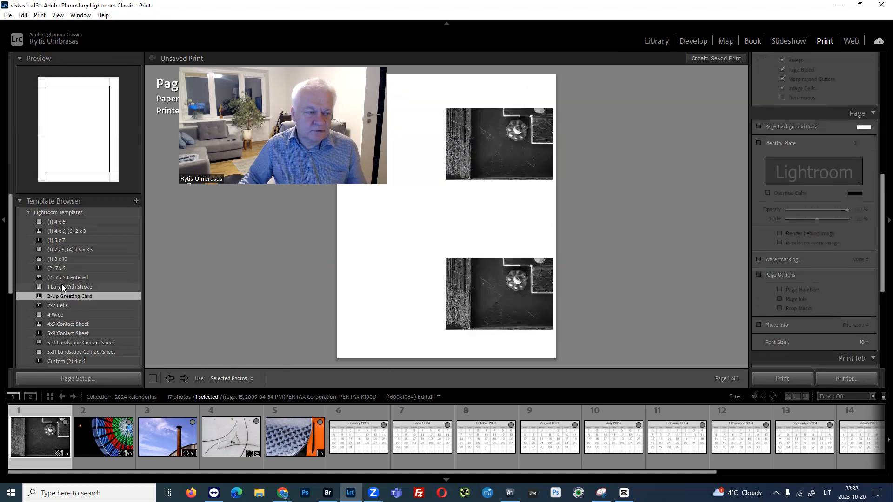
click(62, 285)
click(62, 265)
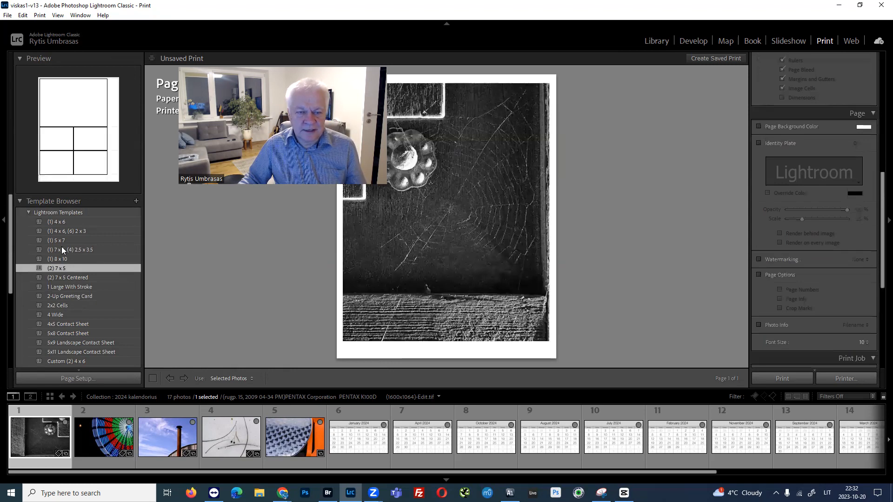
click(63, 275)
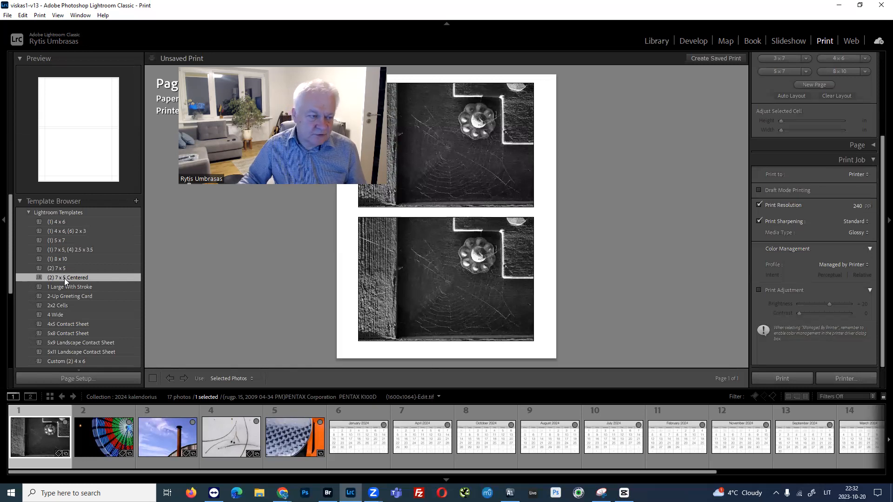
click(64, 314)
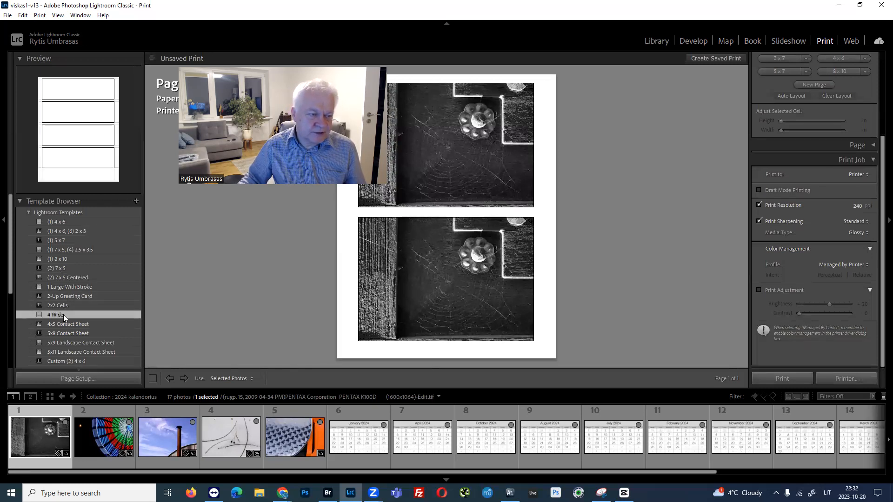
click(63, 297)
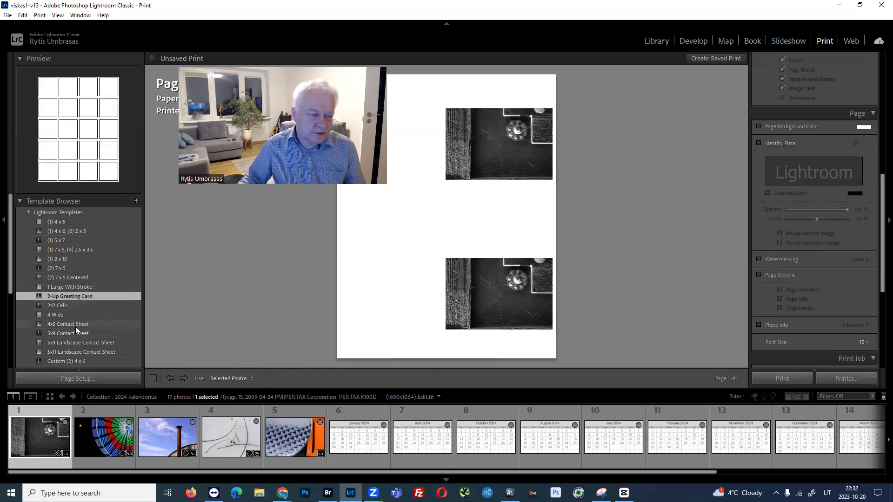
scroll(84, 262, down, 2)
scroll(83, 270, down, 5)
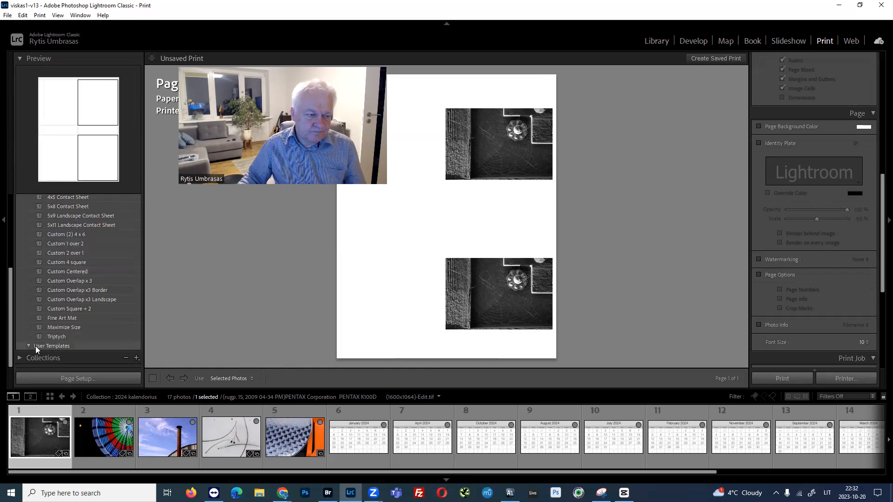
click(59, 346)
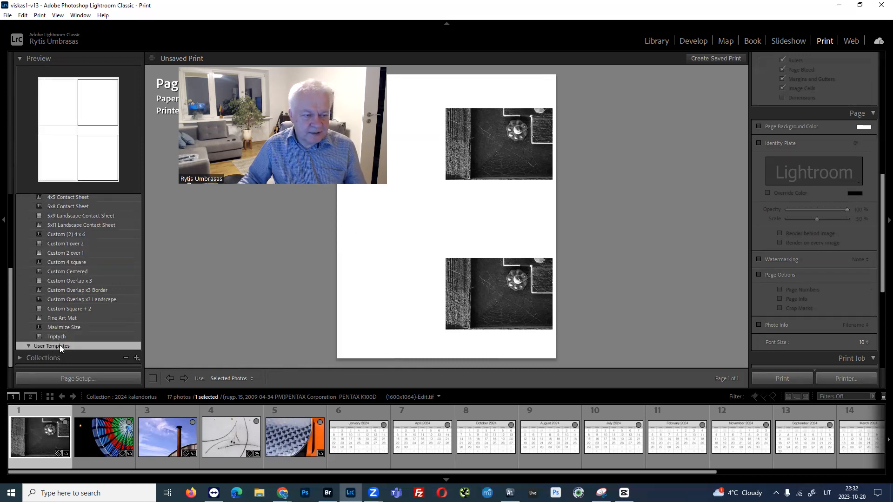
scroll(83, 325, up, 6)
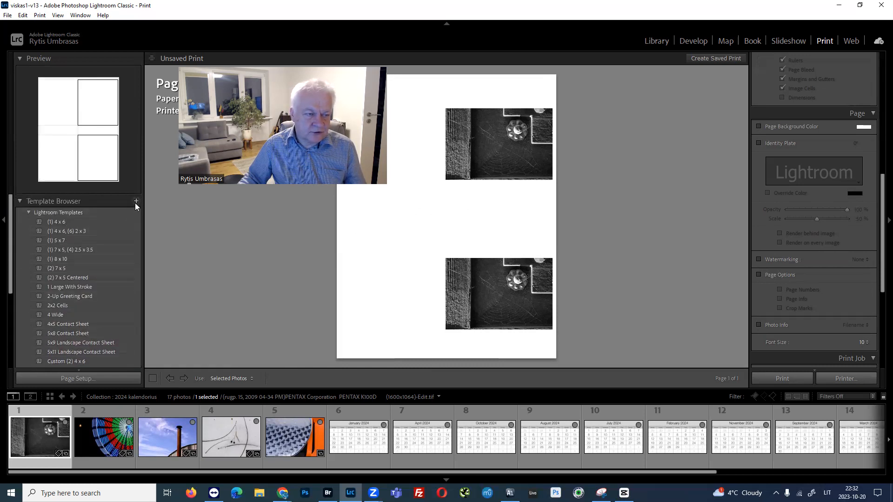
click(136, 201)
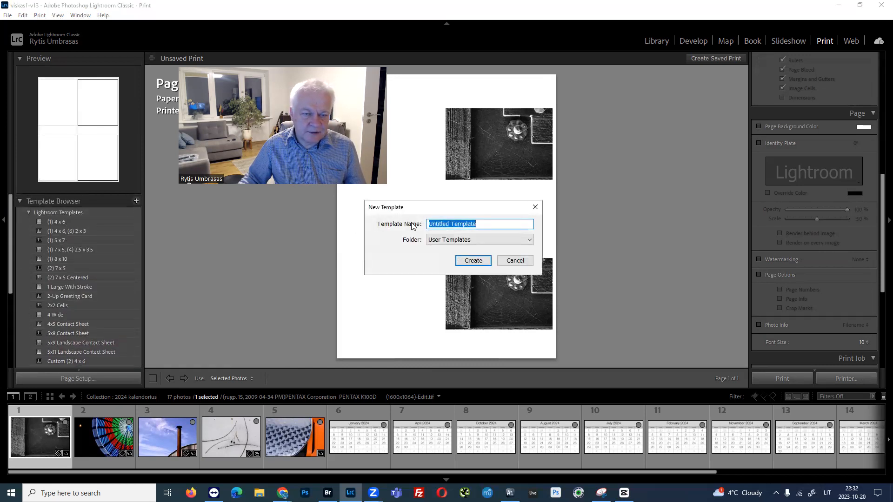
click(516, 261)
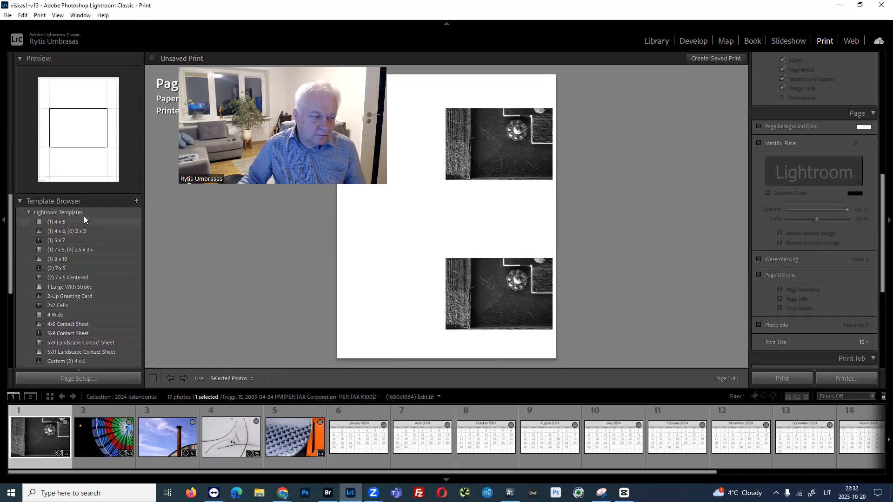
scroll(85, 232, down, 1)
scroll(85, 245, up, 1)
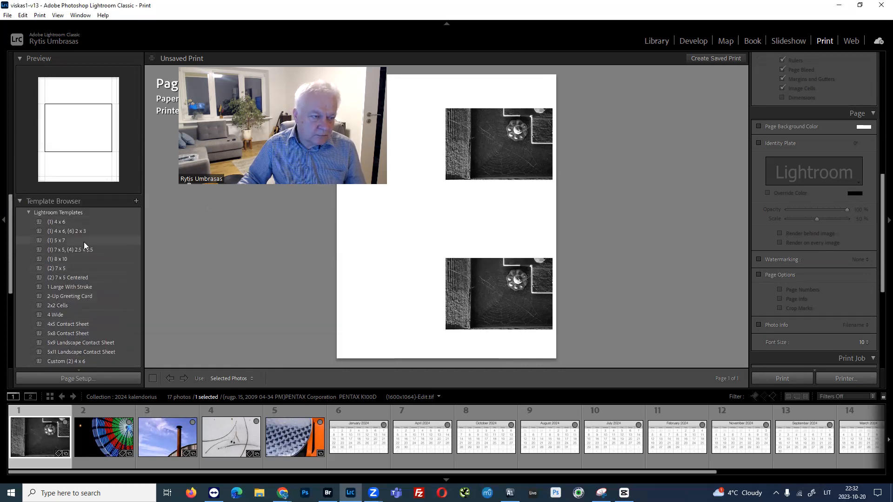
right_click(66, 212)
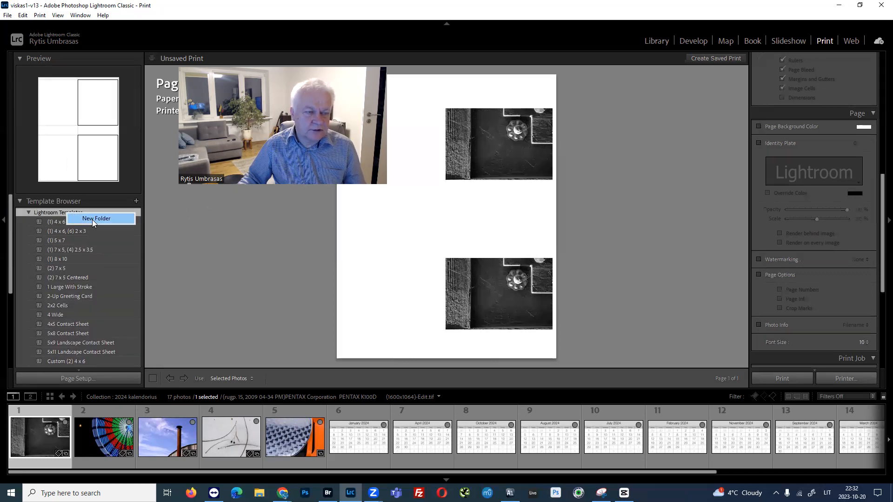
key(Escape)
Create a new print template folder named Kalendoriaus šablonai.
scroll(65, 258, down, 5)
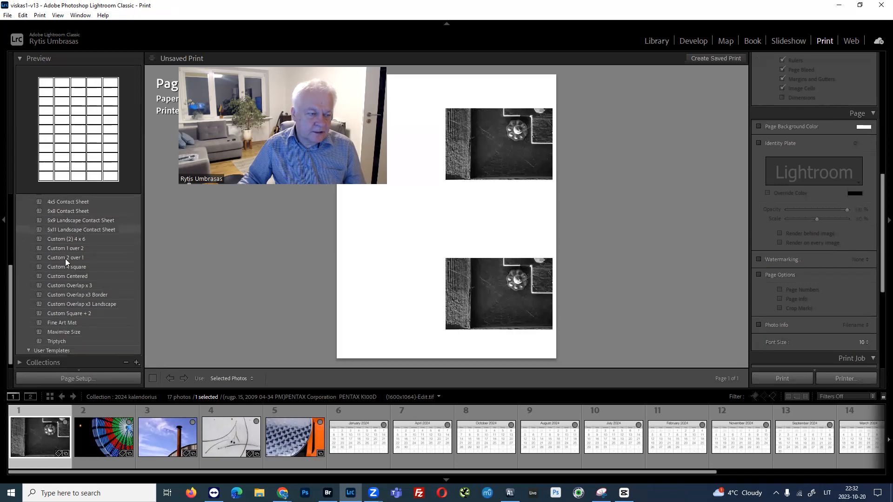
click(59, 343)
right_click(60, 343)
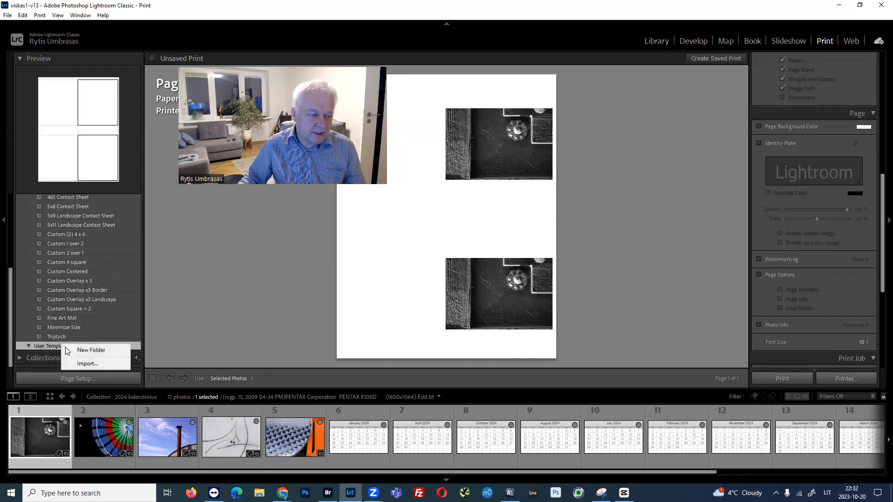
click(79, 348)
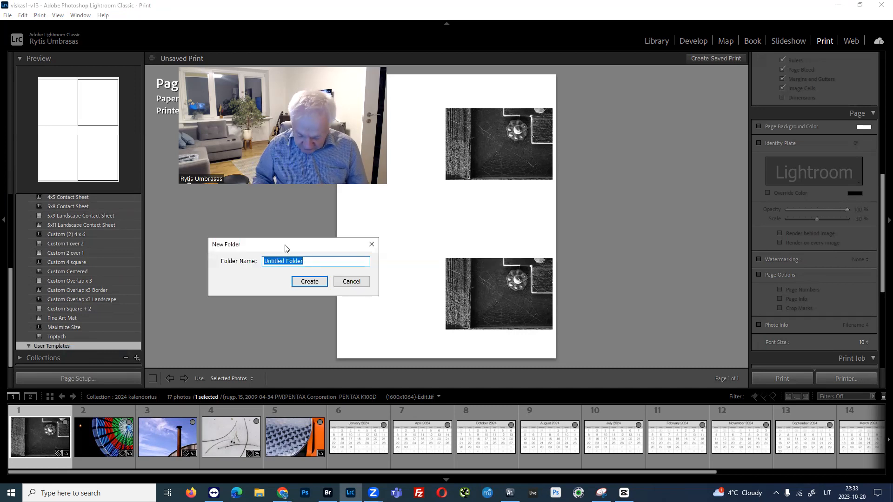
text(Kalendor)
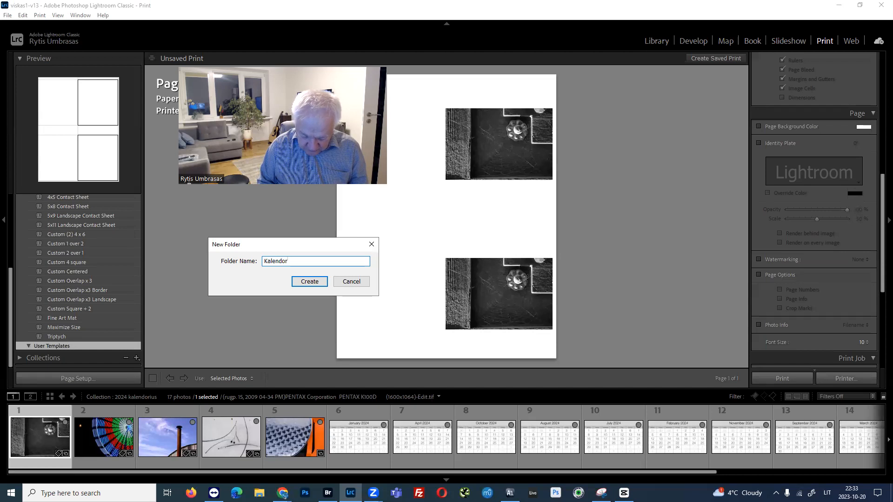
text(iaus šab)
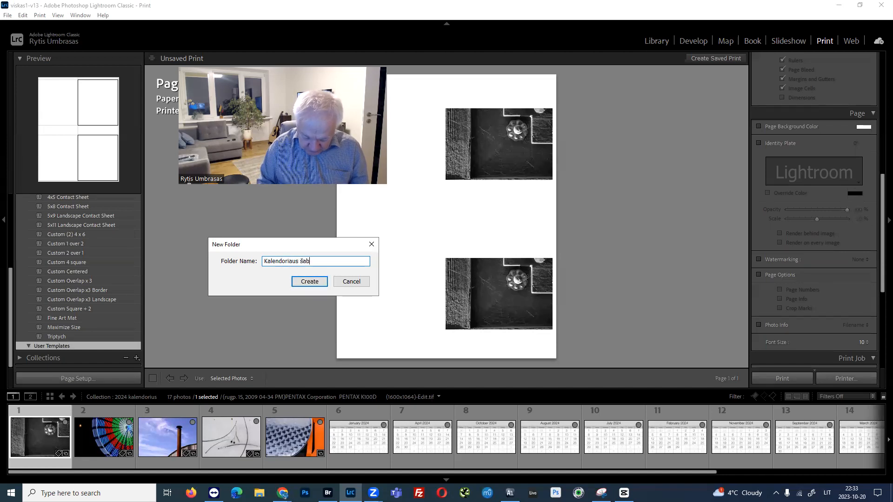
text(lonai)
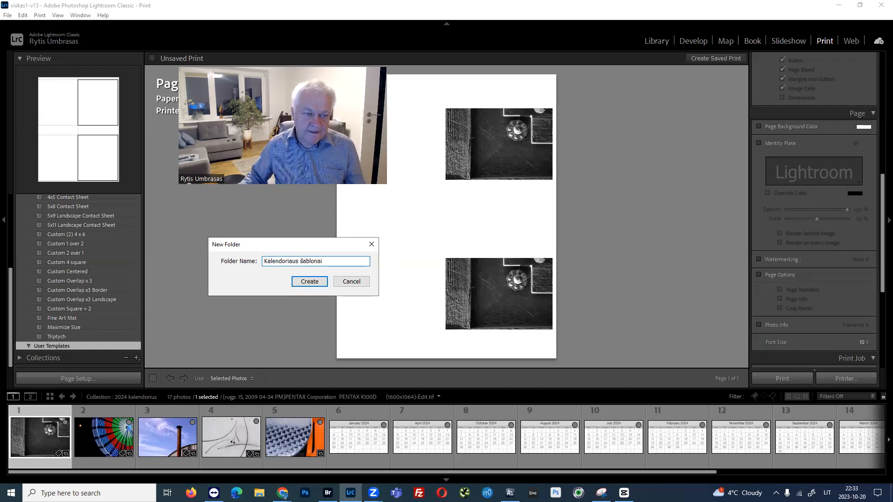
click(310, 281)
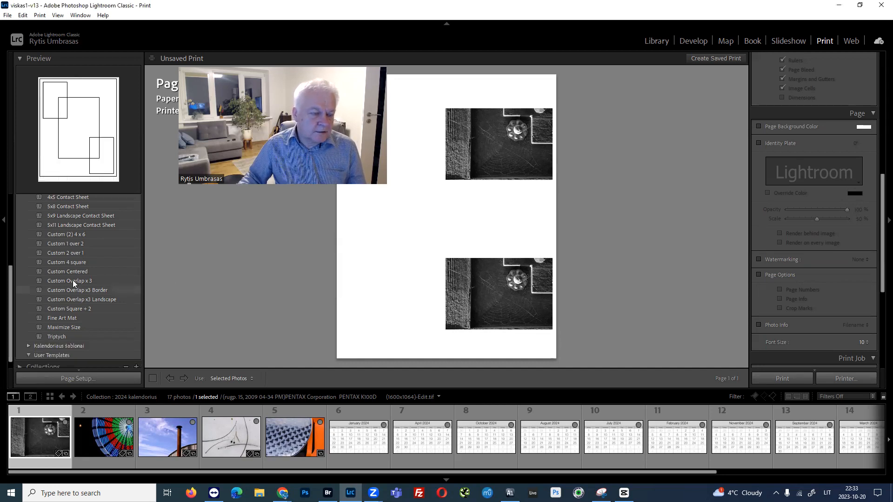
Start a template import into the Kalendoriaus šablonai folder and browse to the inner A4 - A3 Ligthroom Templates folder in Downloads.
click(51, 345)
right_click(51, 345)
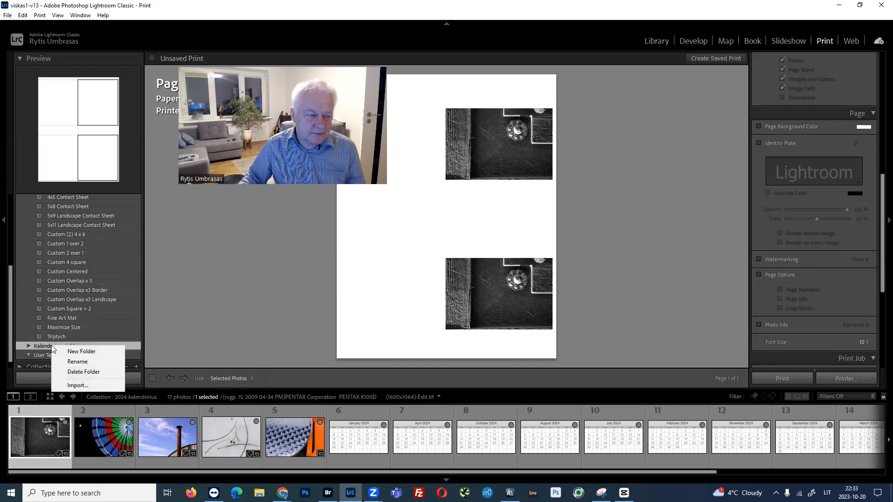
click(85, 384)
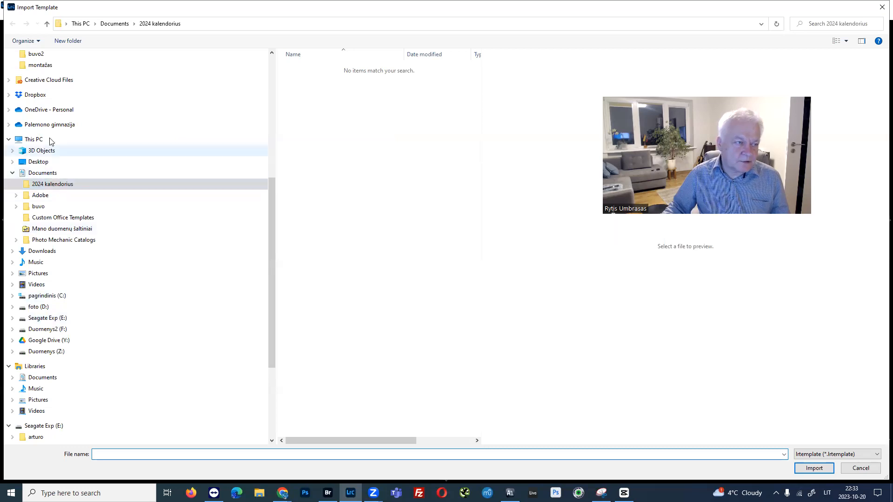
scroll(67, 95, up, 1)
scroll(69, 93, up, 6)
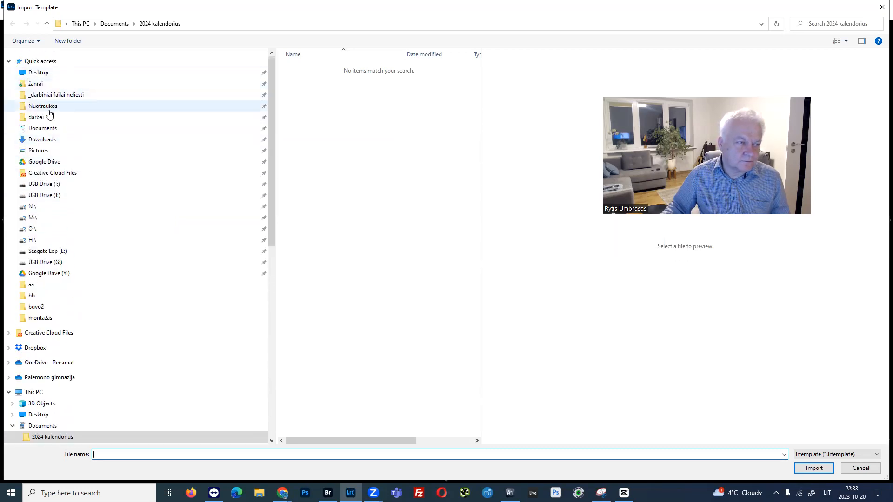
click(45, 142)
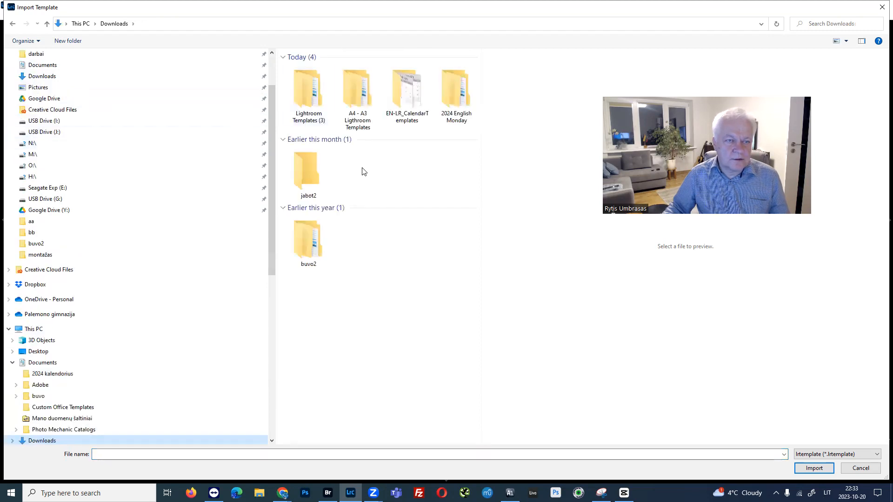
click(305, 93)
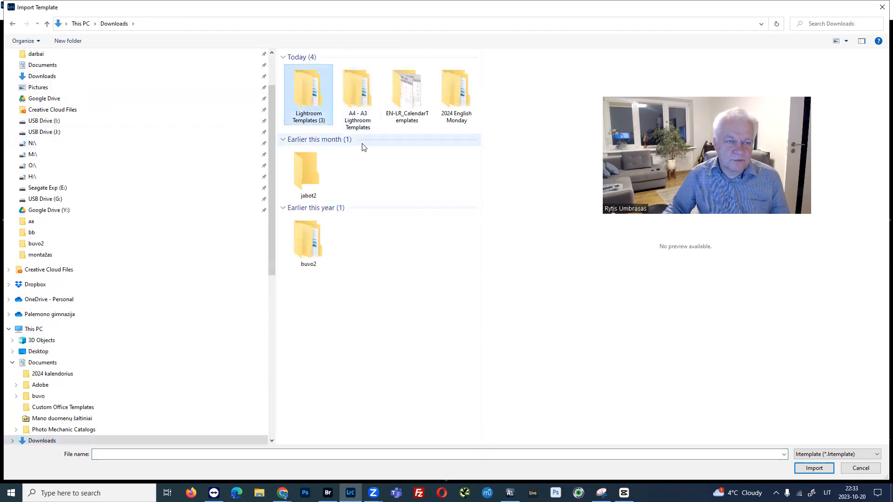
click(348, 88)
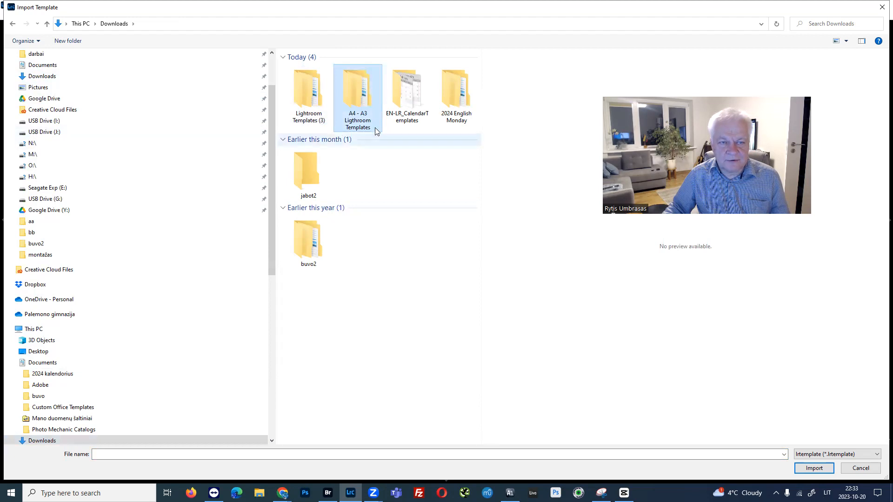
double_click(362, 98)
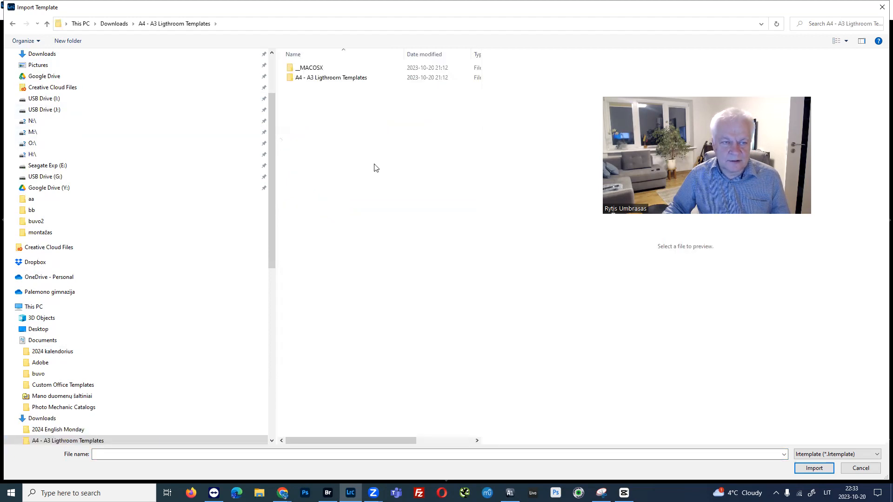
double_click(314, 80)
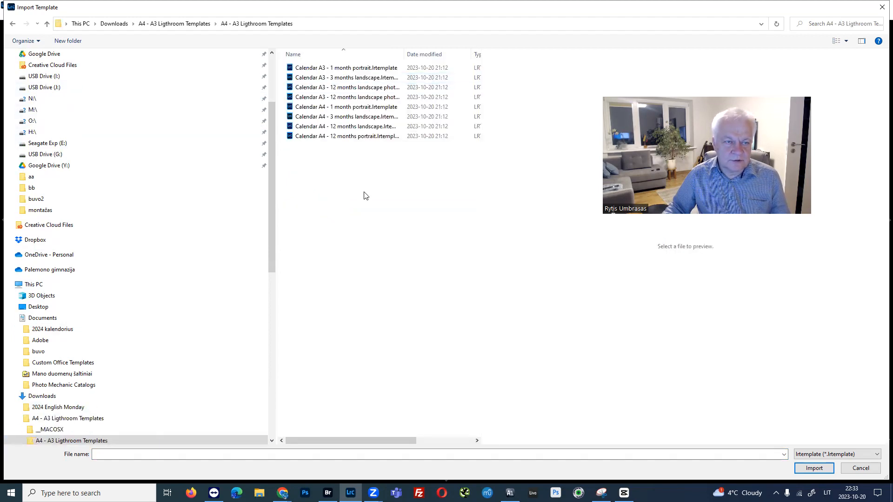
Import all the A3 and A4 calendar templates from the folder.
click(335, 68)
shift+click(325, 136)
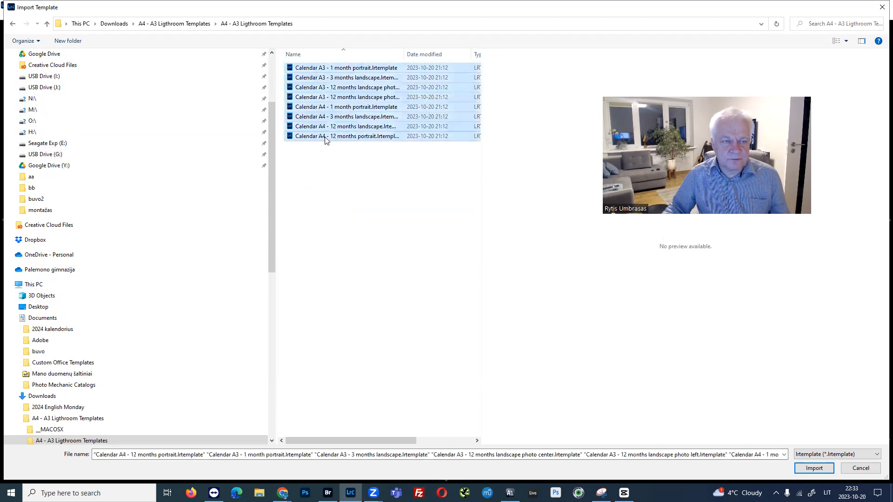
click(340, 172)
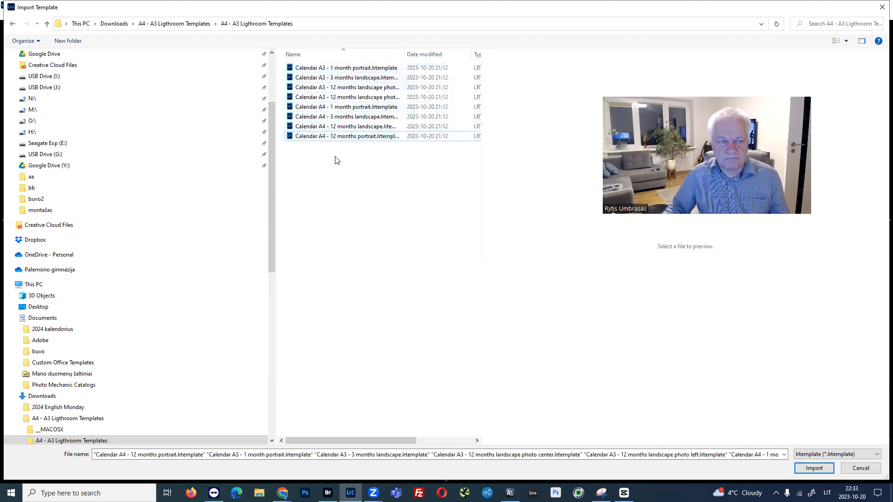
key(ctrl+a)
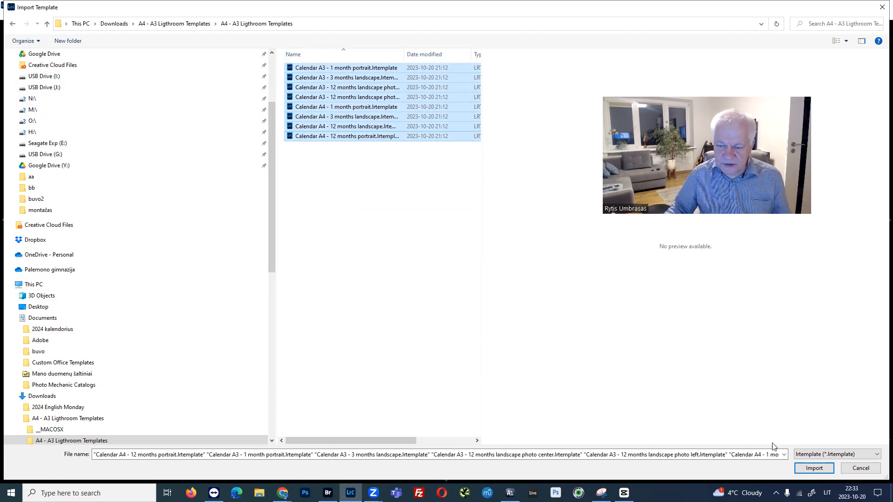
click(813, 468)
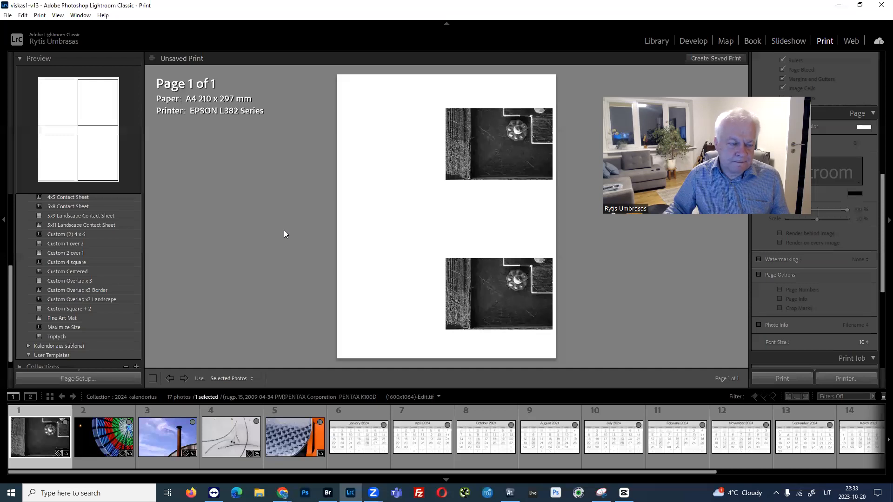
Expand the Kalendoriaus šablonai folder to show its calendar templates.
scroll(83, 238, down, 1)
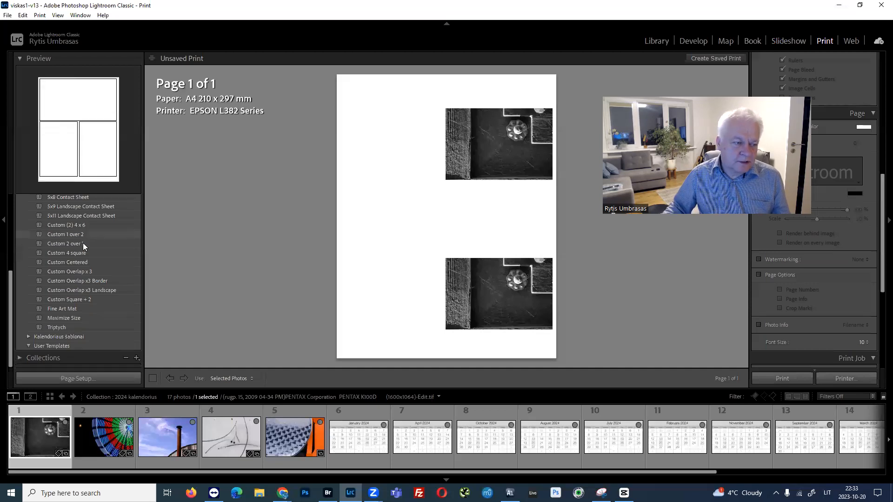
click(28, 337)
scroll(97, 205, down, 3)
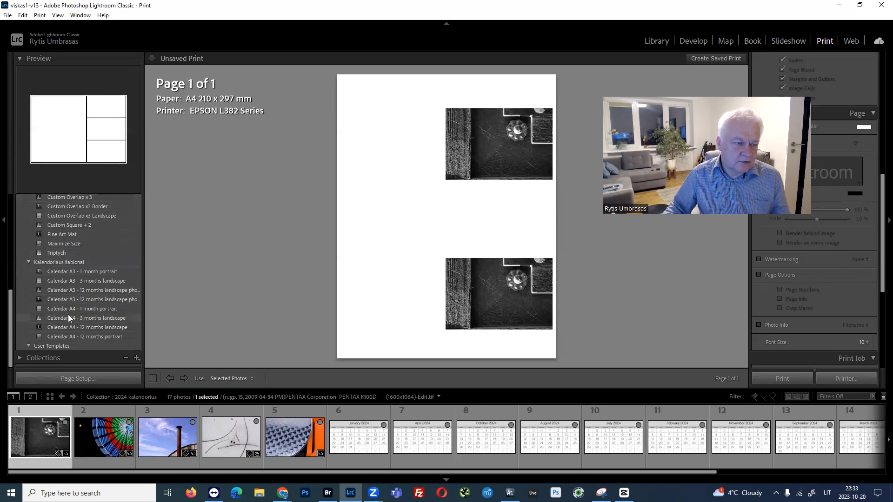
Apply the Calendar A4 - 1 month portrait template and fill it with the January 2024 calendar and the twig photo.
click(87, 309)
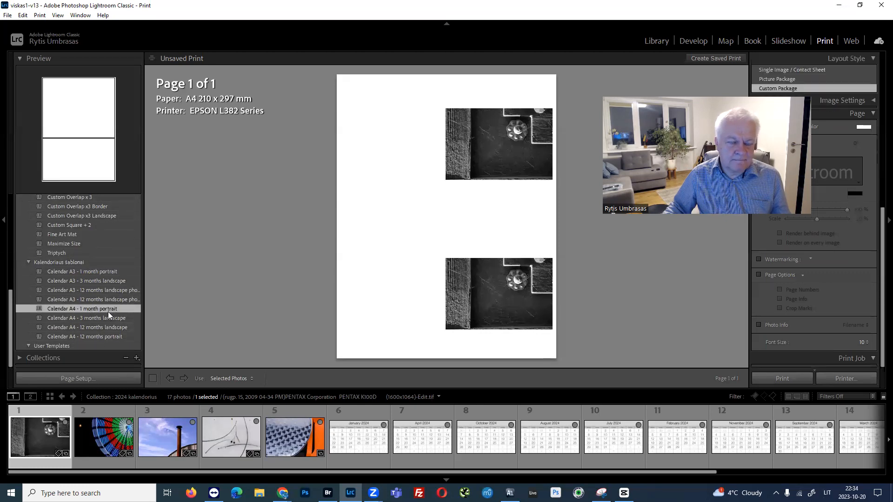
drag(358, 438, 430, 307)
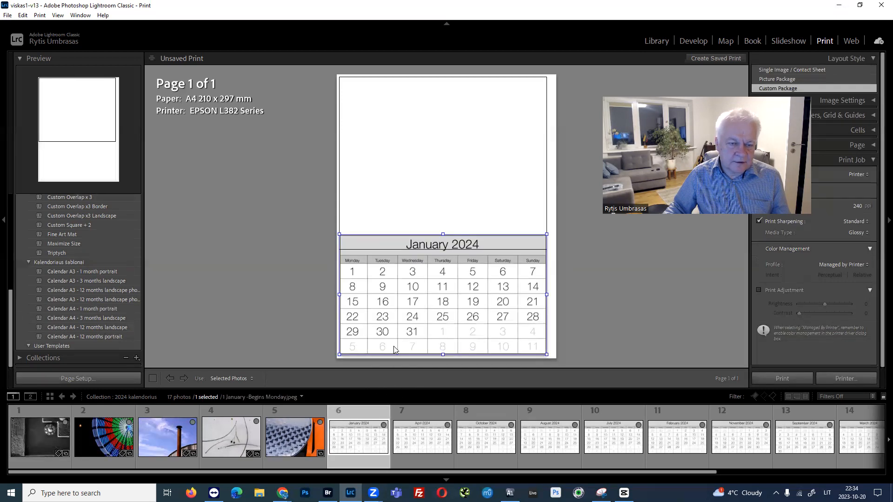
drag(232, 443, 413, 142)
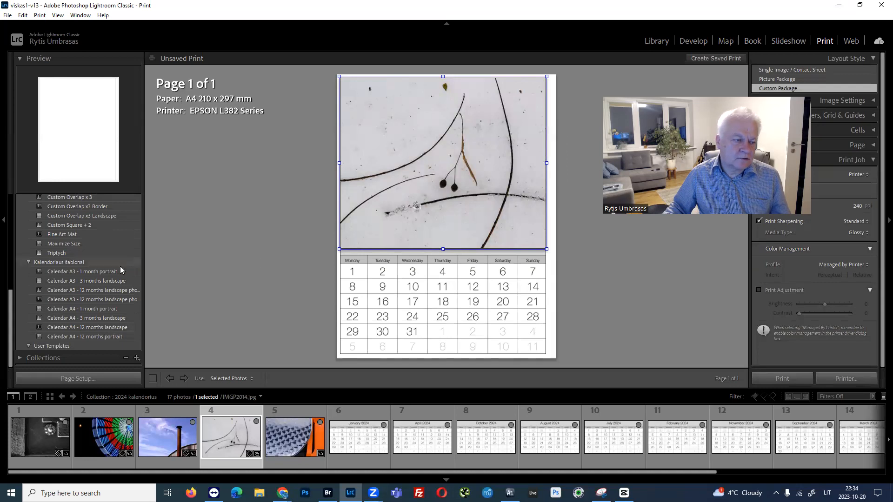
Apply the Calendar A4 - 3 months landscape template, place January, April and October 2024 in its cells, and move October below January.
click(88, 318)
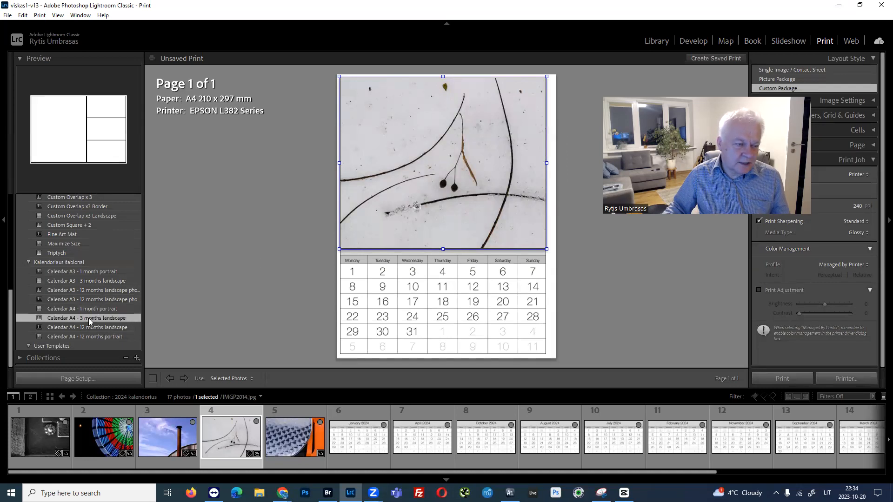
drag(359, 437, 484, 268)
drag(432, 440, 484, 201)
drag(479, 435, 485, 117)
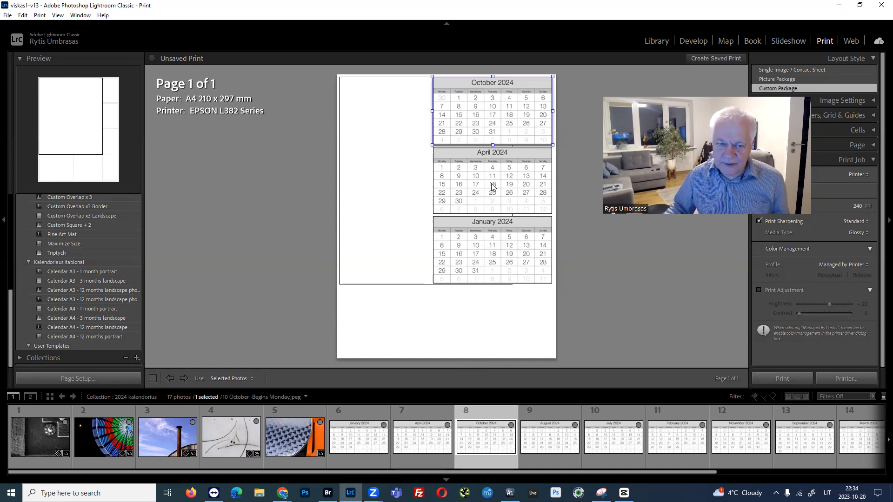
drag(483, 115, 491, 444)
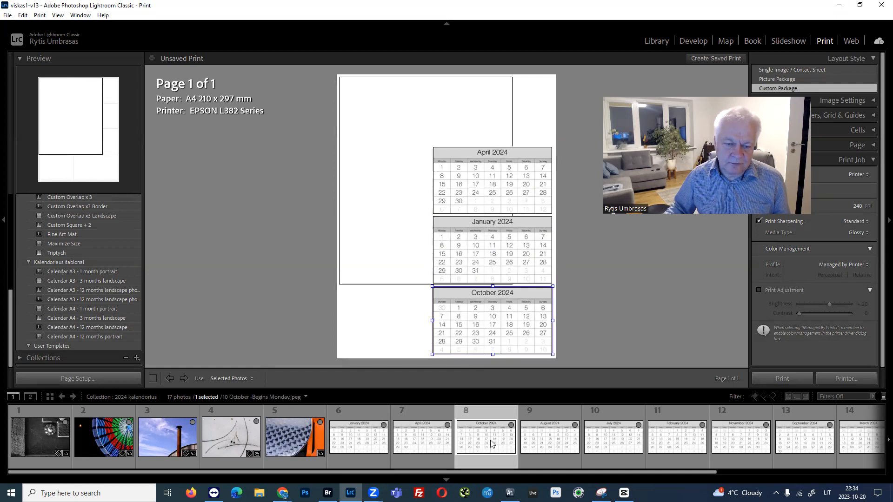
Delete the April, January and October 2024 calendar cells from the page.
click(495, 182)
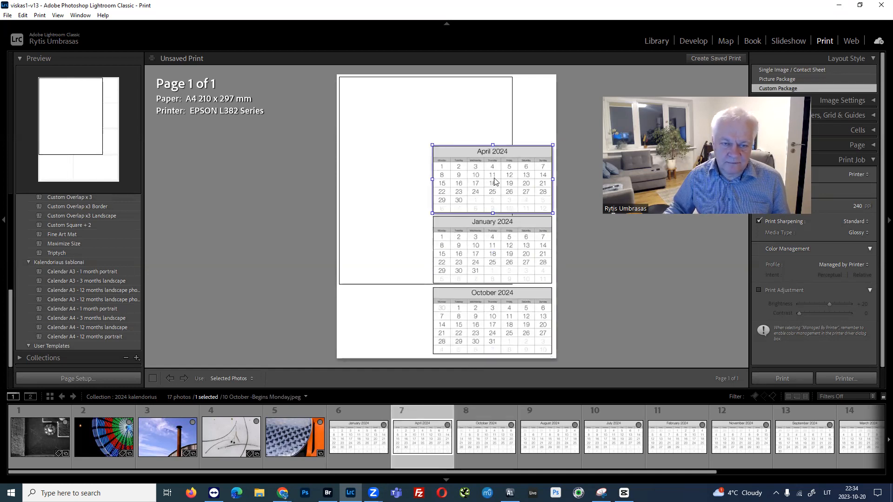
key(Delete)
click(489, 240)
key(Delete)
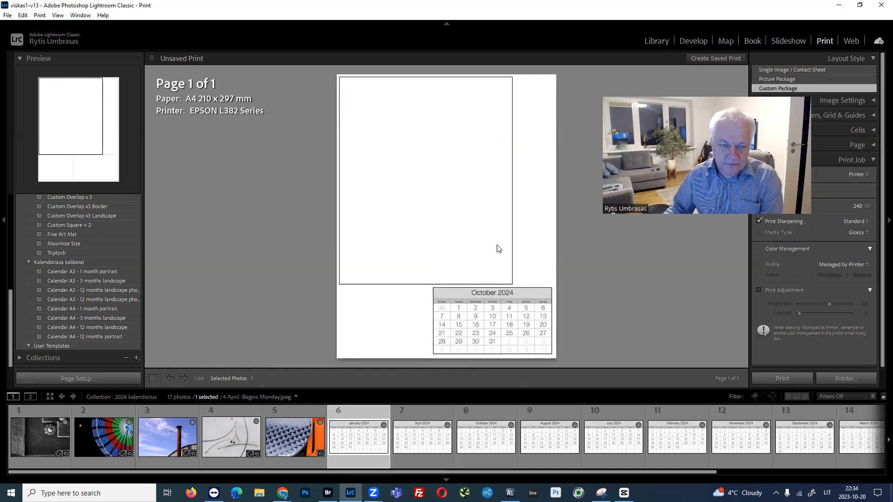
click(494, 324)
key(Delete)
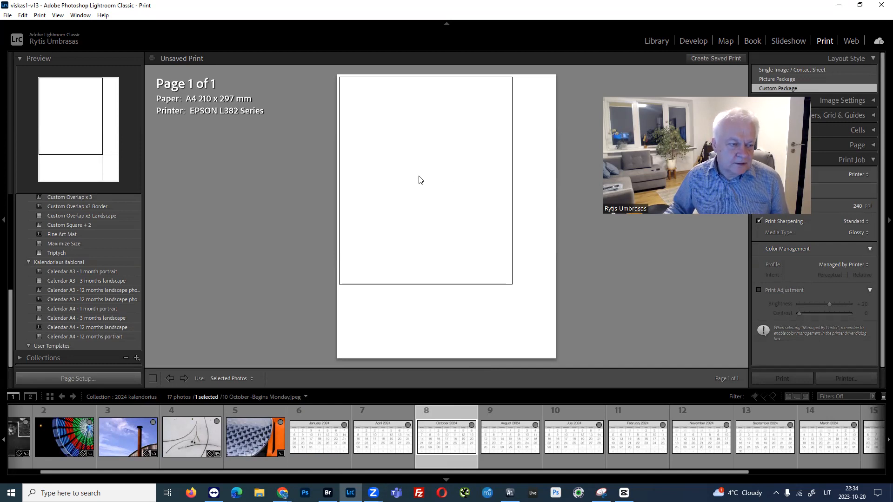
Reapply the Calendar A4 - 1 month portrait template and place the Ferris wheel photo above the January 2024 calendar.
click(71, 308)
drag(65, 439, 425, 168)
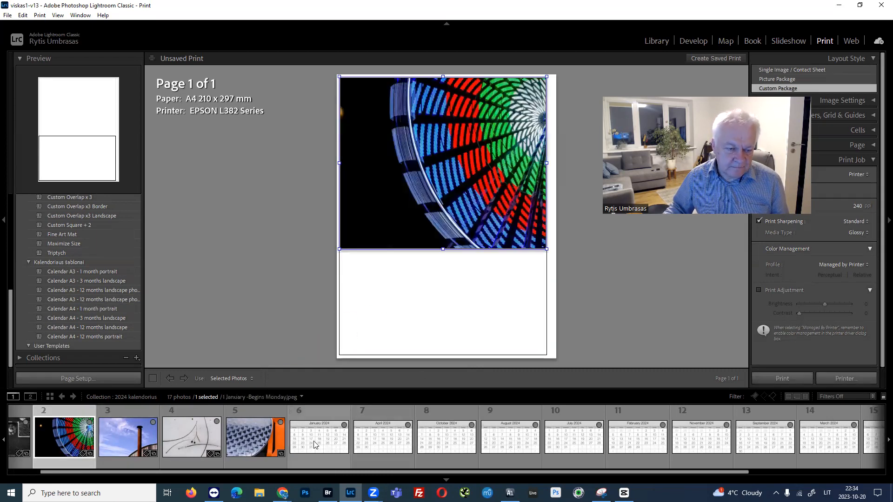
drag(315, 445, 437, 302)
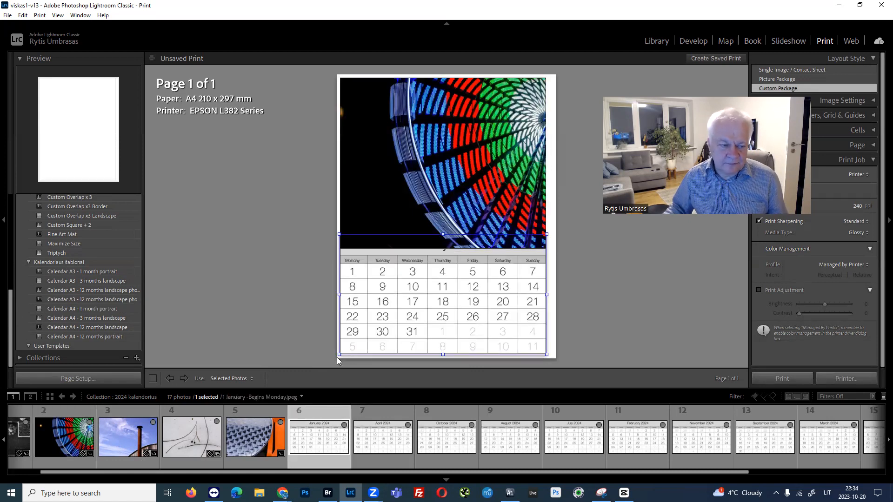
Set the page setup paper size to A4 210 x 297 mm for the EPSON L382 Series printer.
click(79, 378)
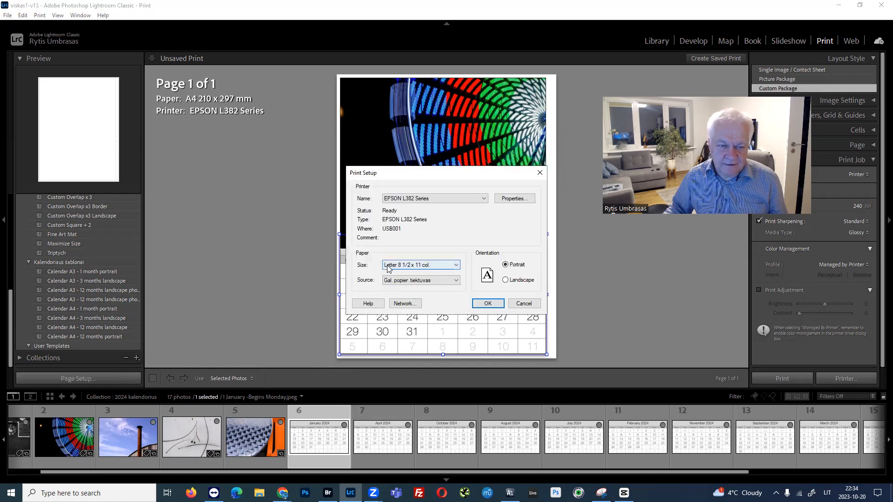
click(409, 266)
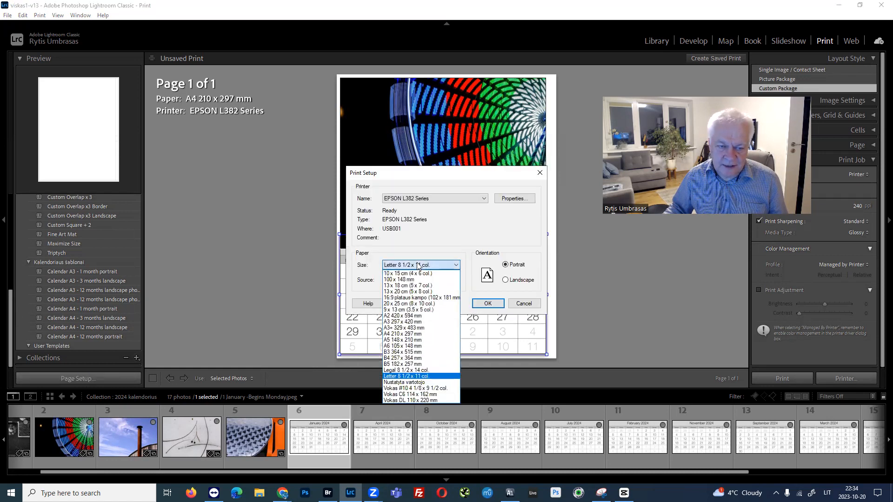
click(398, 334)
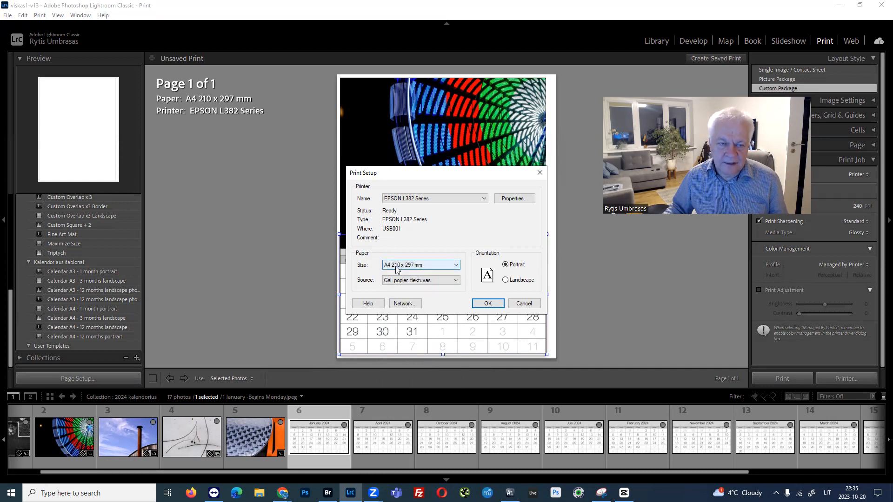
click(422, 200)
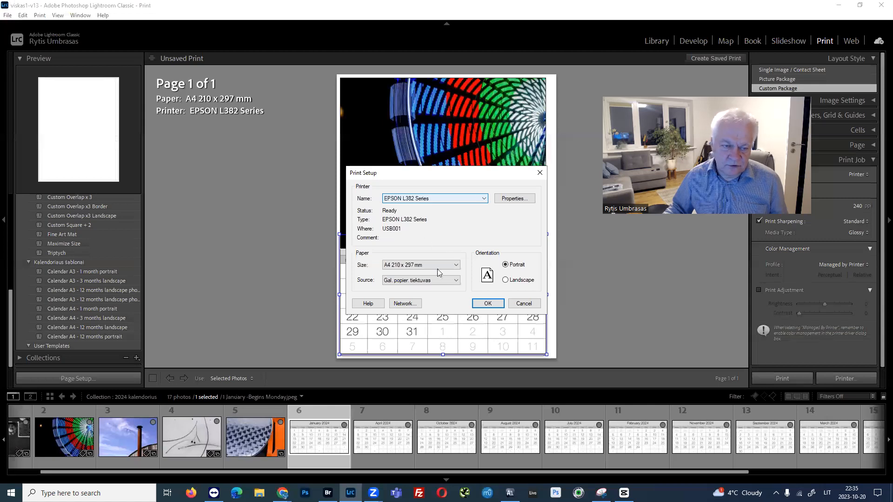
click(477, 307)
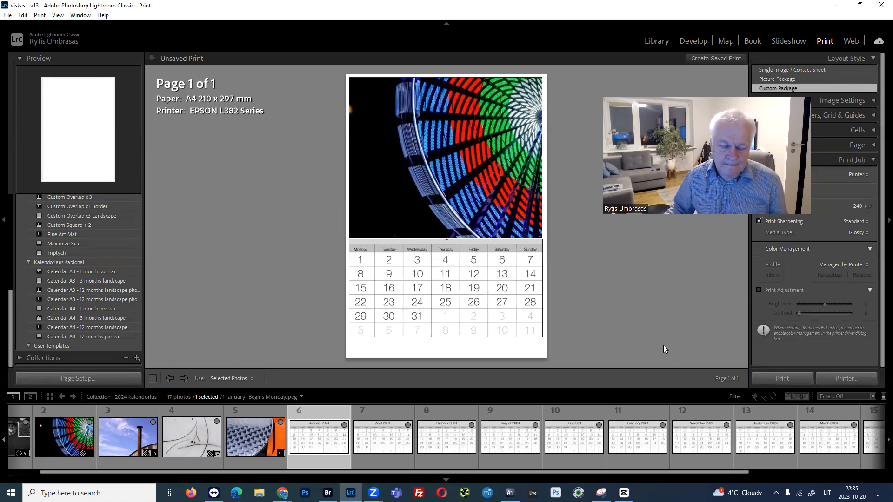
Review the EPSON L382 Series print properties, including paper type and quality, and close the print dialogs without printing.
click(851, 381)
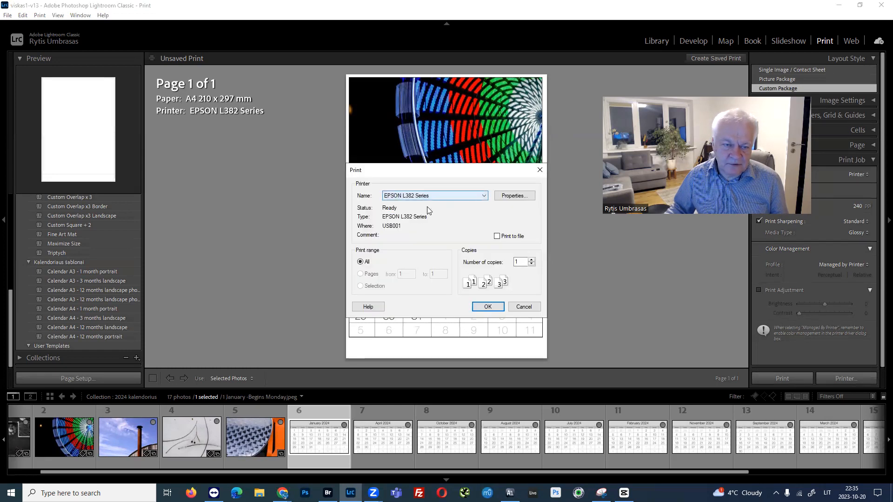
click(508, 200)
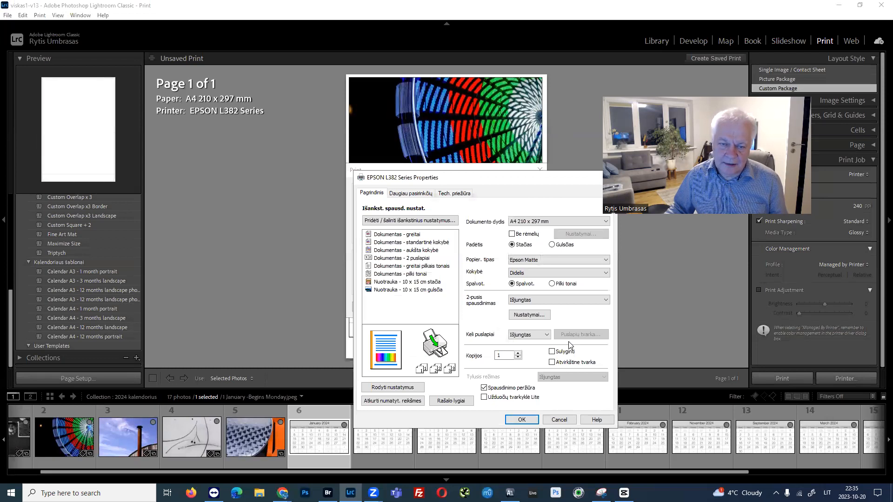
click(566, 419)
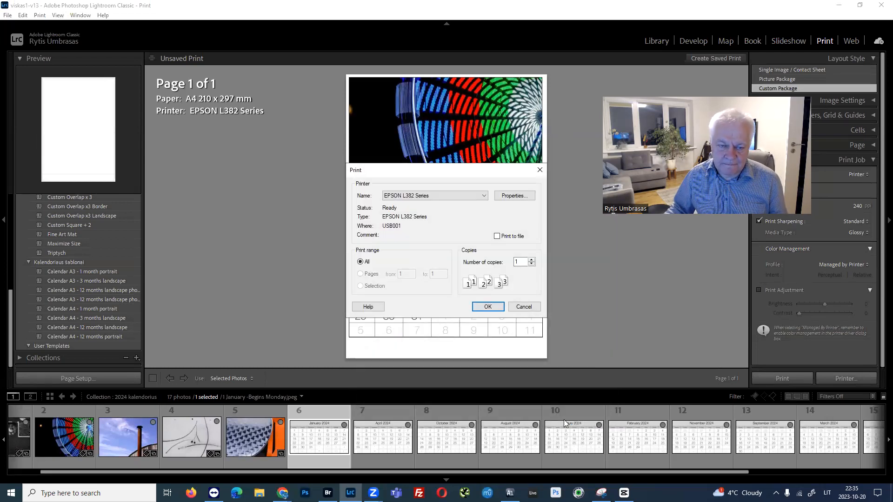
click(516, 308)
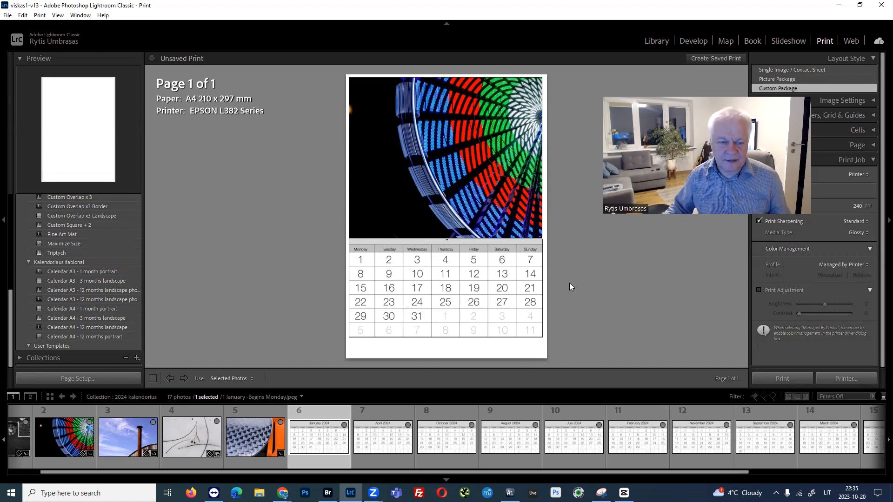
Delete the Ferris wheel photo cell above the January 2024 calendar.
click(428, 155)
key(Delete)
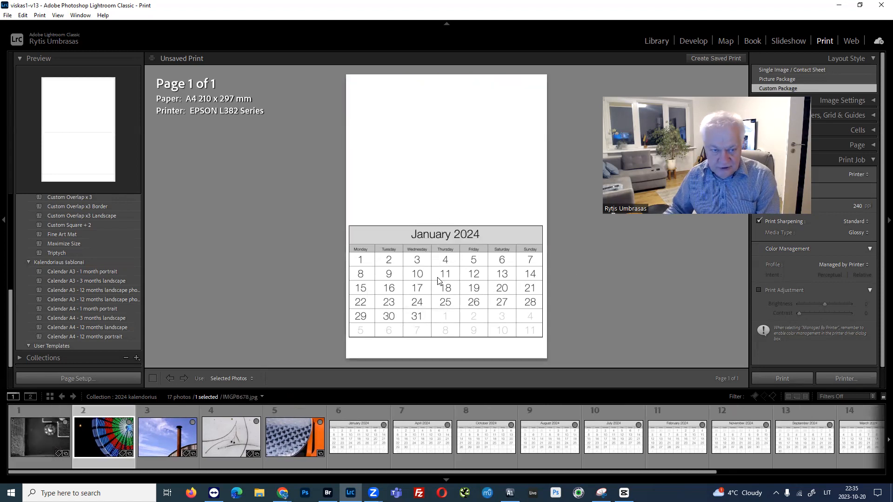
Delete the January 2024 calendar cell, then try the February 2024 sheet on the blank page and remove it.
click(439, 282)
key(Delete)
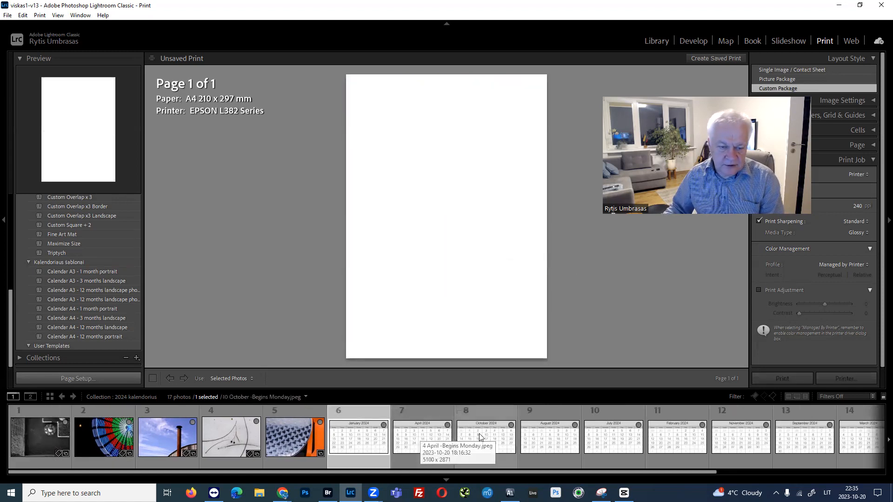
drag(656, 441, 460, 253)
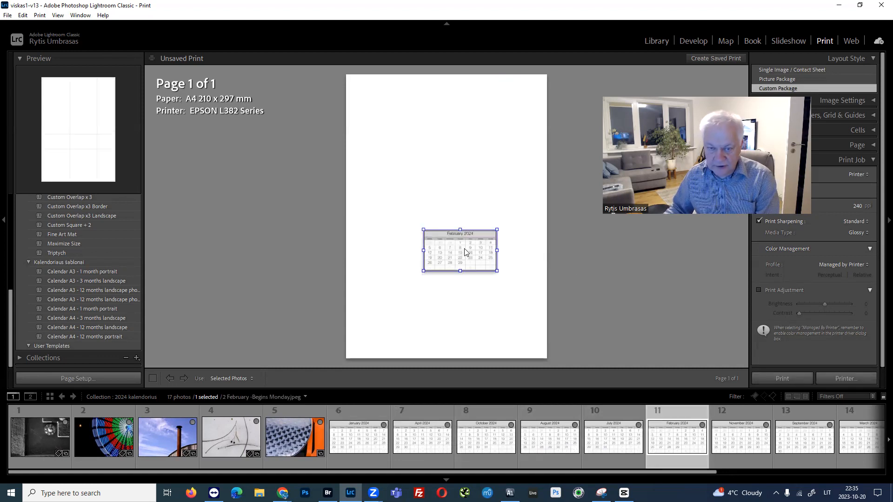
key(Delete)
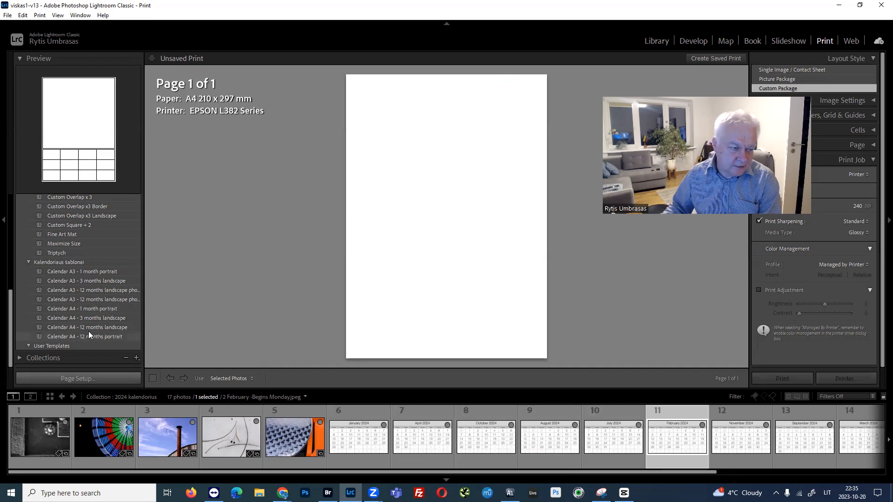
Apply the Calendar A4 - 1 month portrait template and fill it with the February 2024 calendar below the Ferris wheel photo.
click(72, 309)
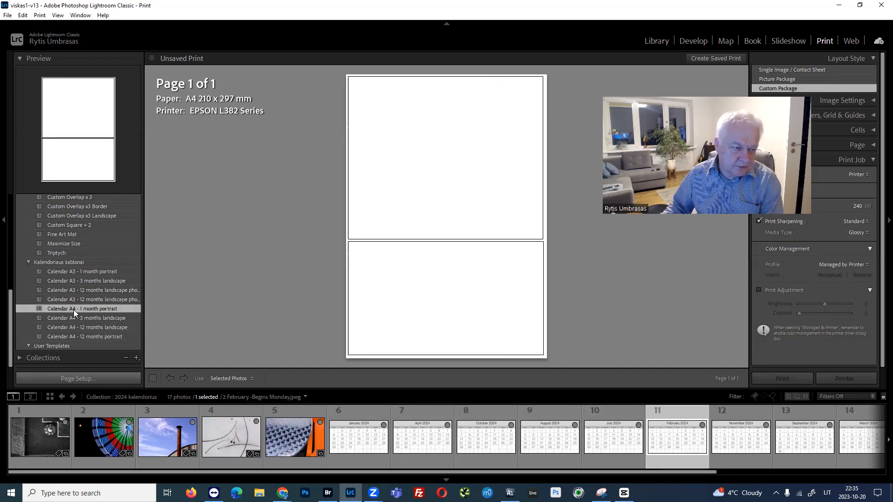
drag(679, 445, 465, 298)
drag(111, 436, 390, 157)
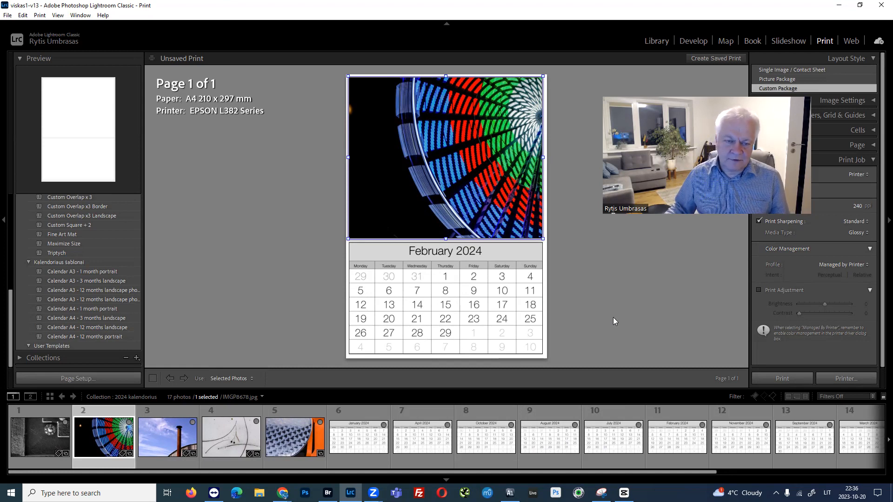
click(611, 291)
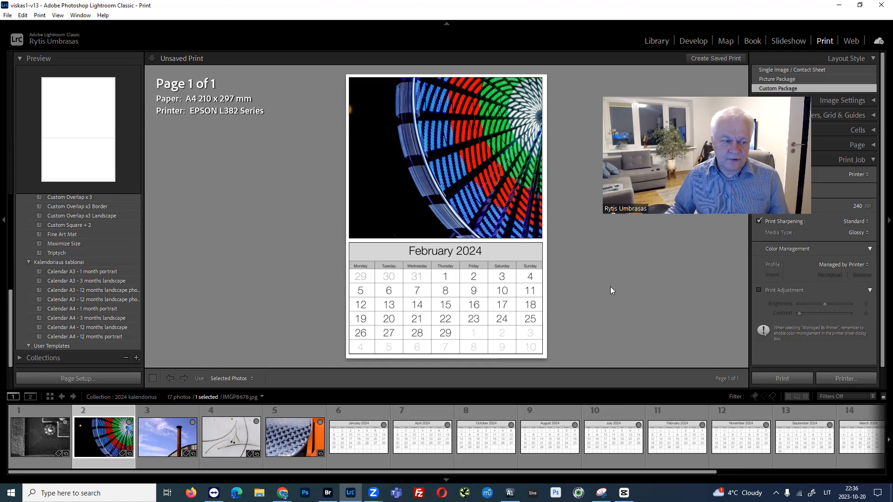